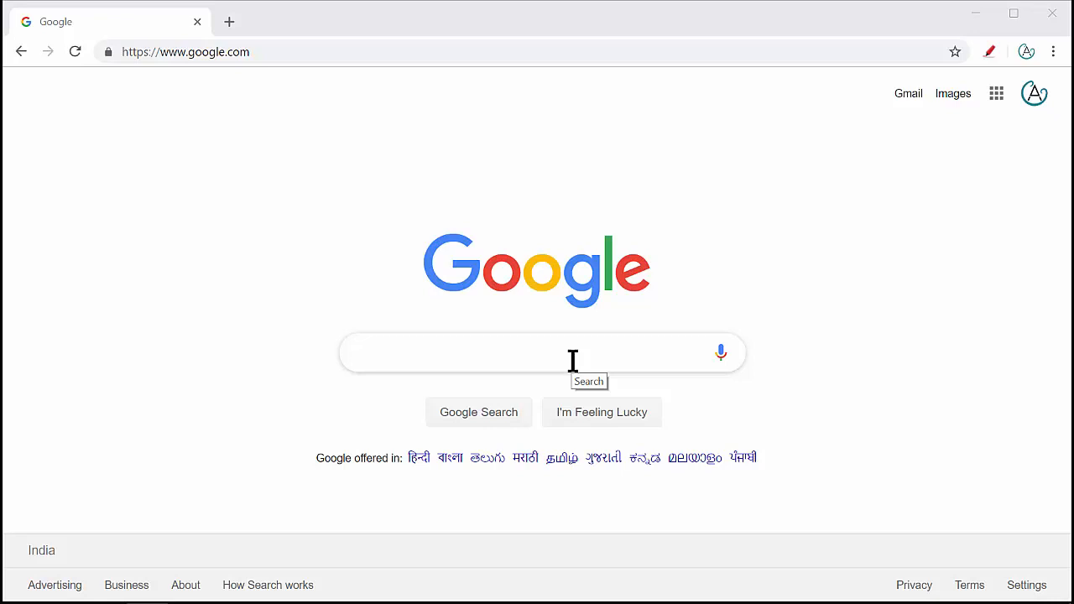
- Search Google for 'mysql server download' by picking the suggestion under 'mysql server'
left_click(573, 361)
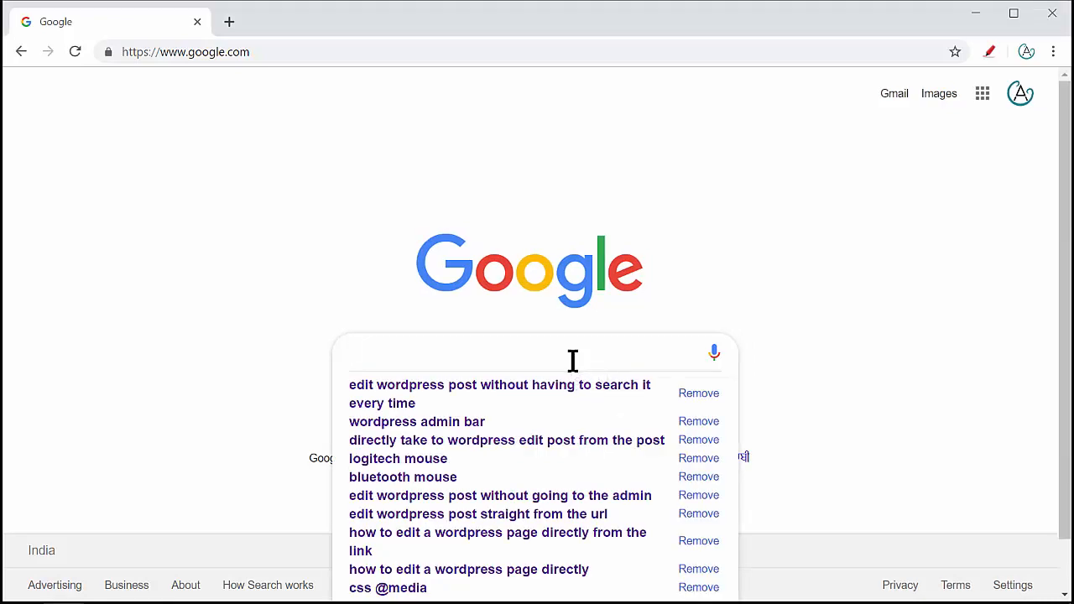
type("my")
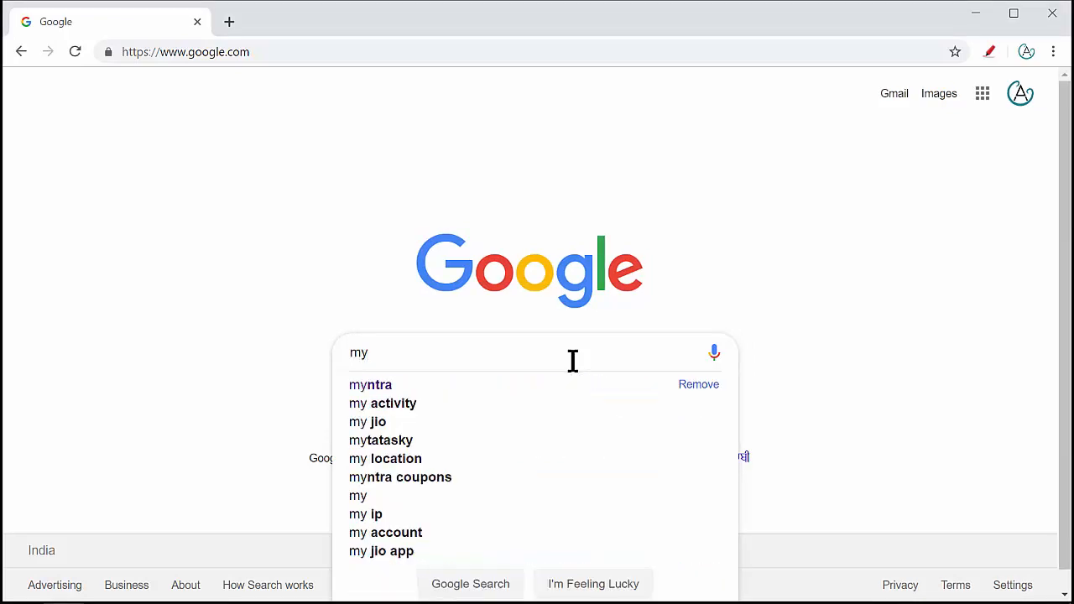
type("sql server")
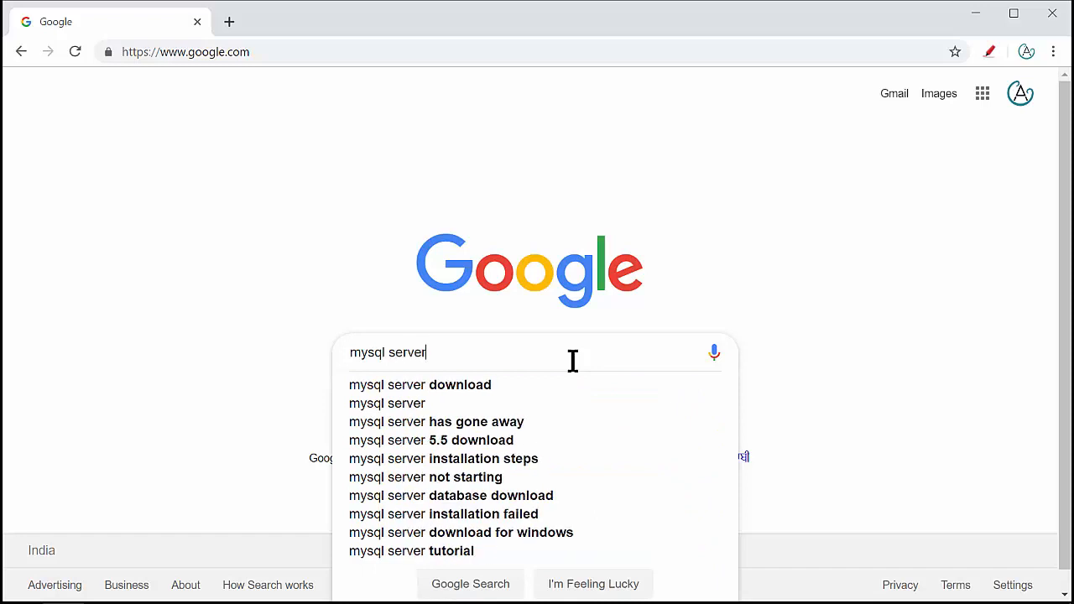
key("Down")
key("Return")
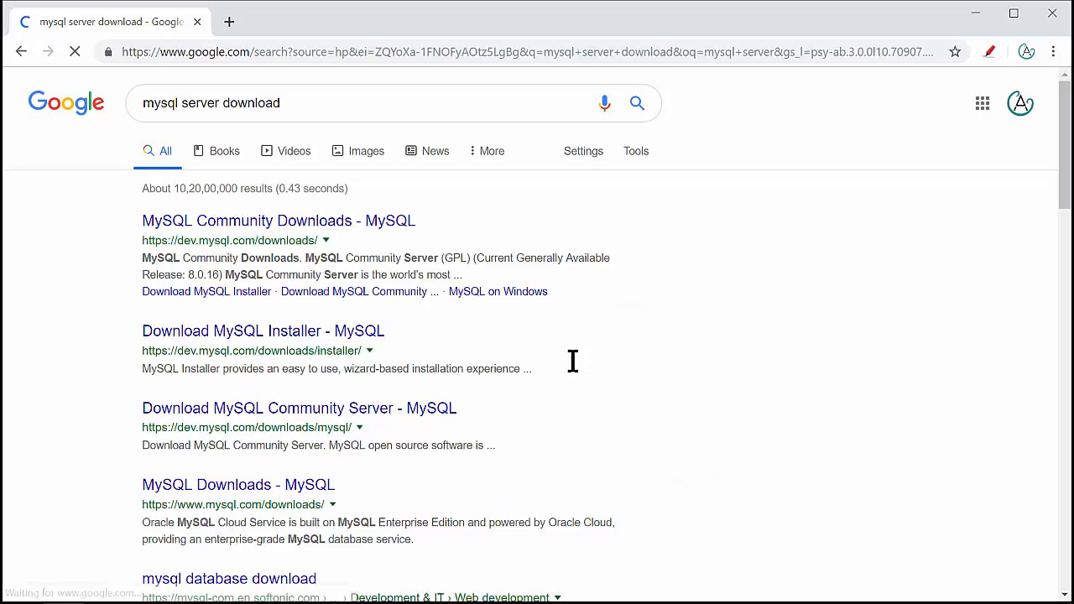
- Open the MySQL Community Server download page and keep Microsoft Windows as the operating system
left_click(294, 223)
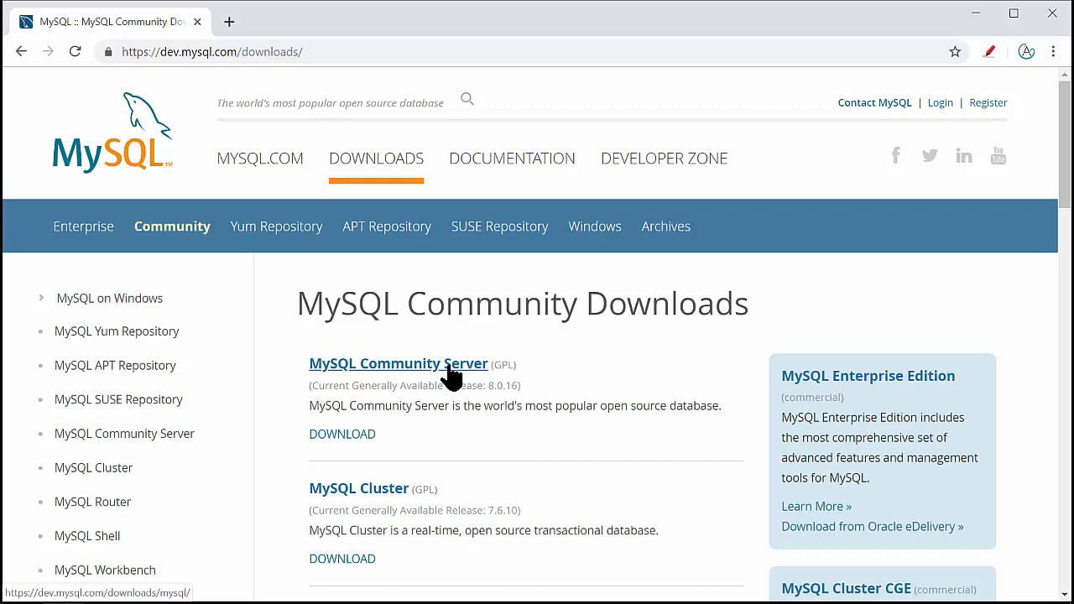
left_click(453, 377)
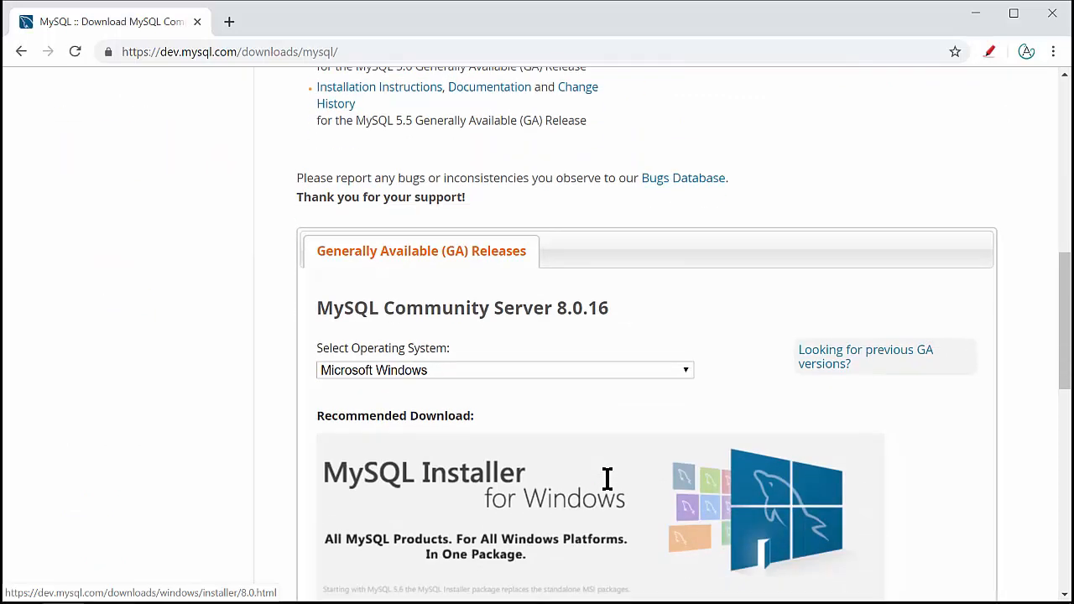
scroll(607, 478, "down", 1)
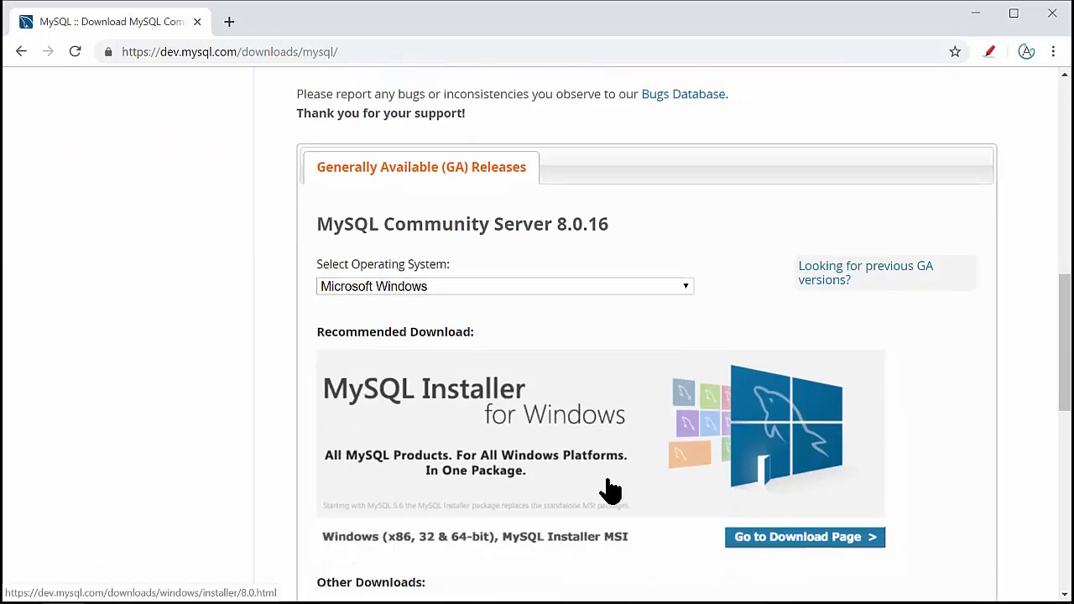
left_click(554, 286)
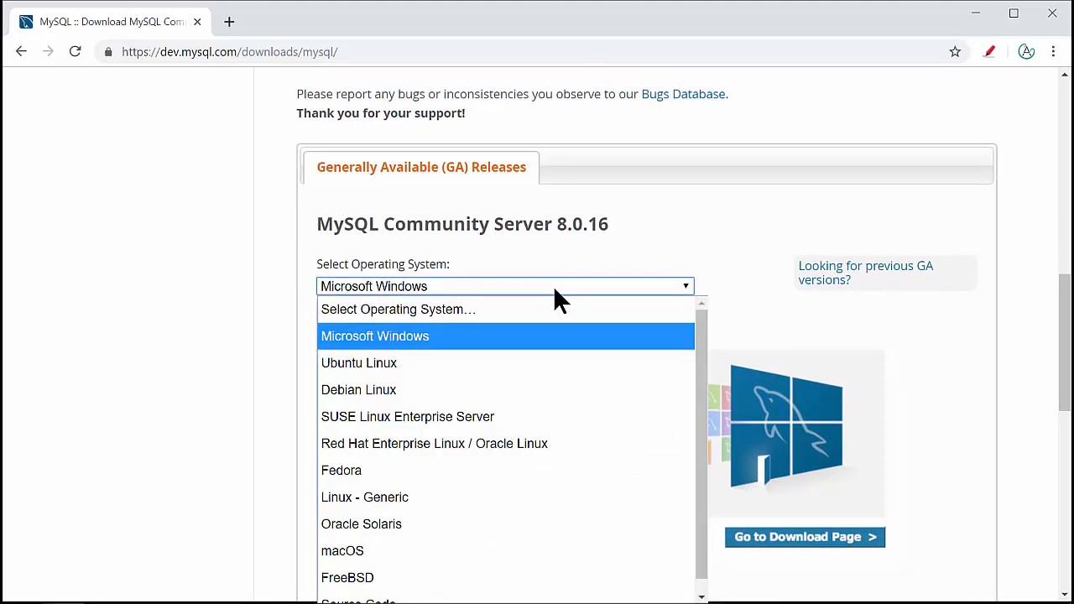
left_click(708, 225)
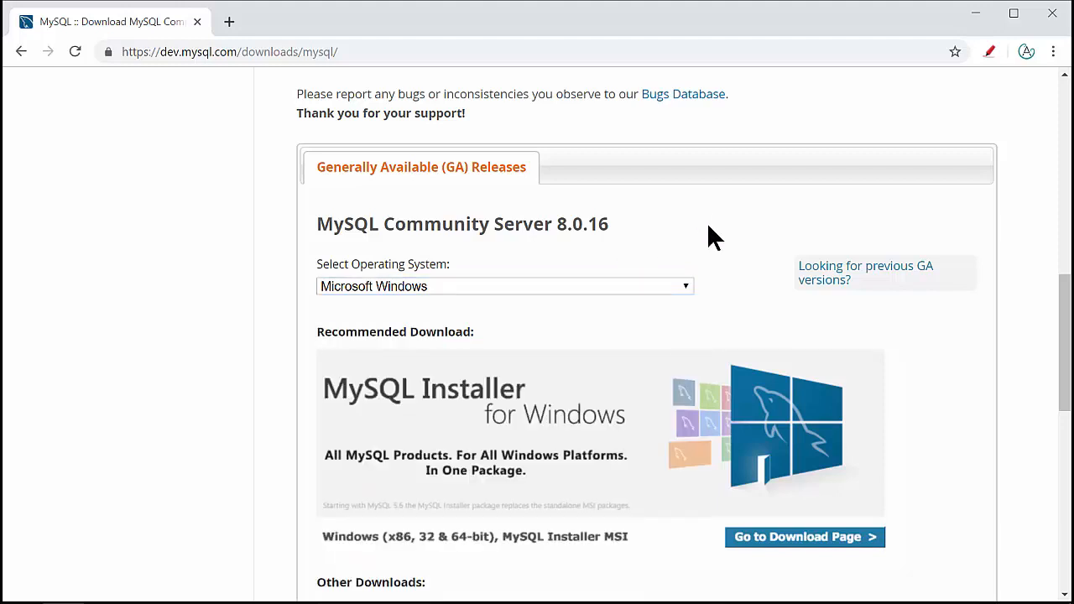
scroll(675, 369, "down", 3)
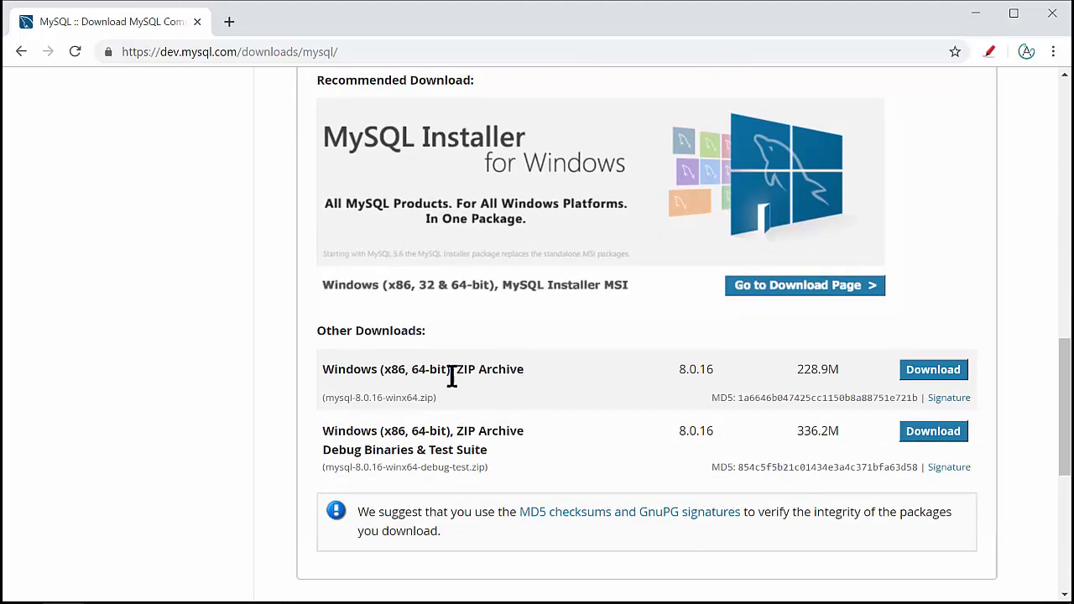
left_click_drag(523, 369, 324, 369)
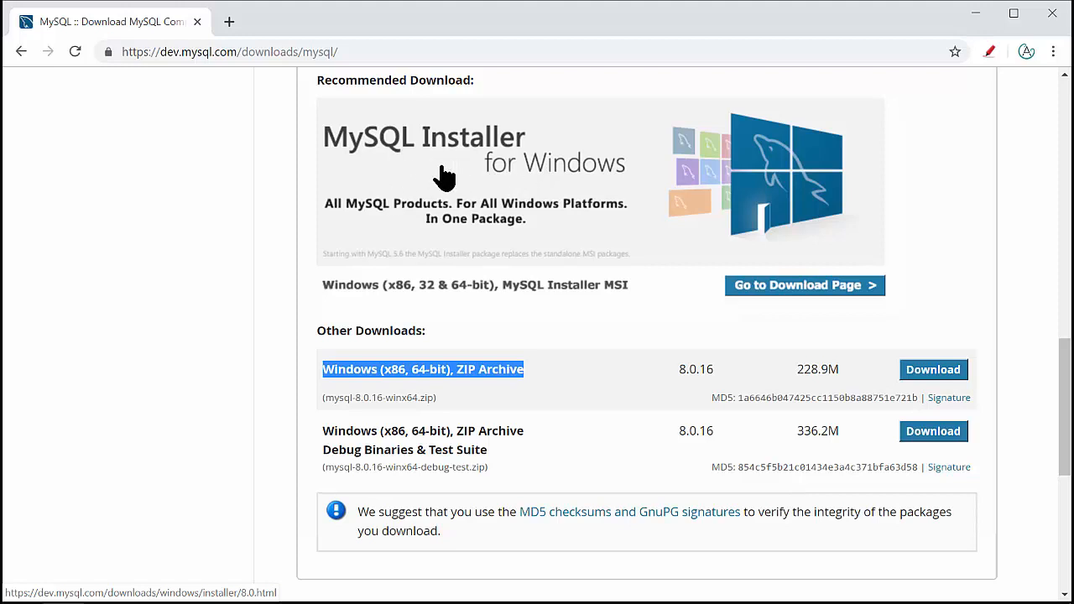
- Go to the MySQL Installer downloads and compare the 20.0M web and 373.4M full installers
left_click(541, 203)
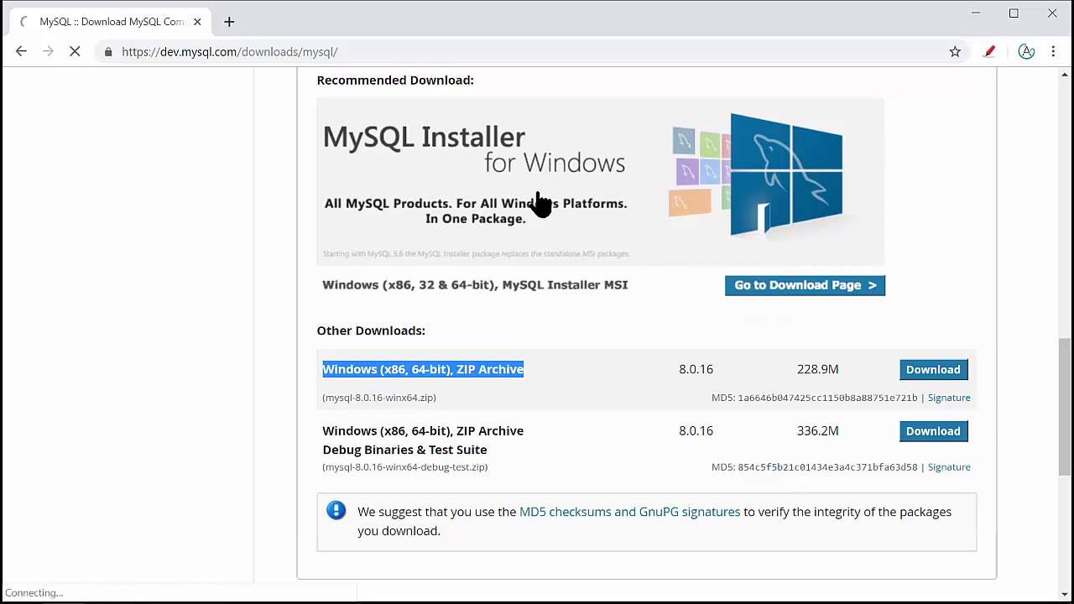
scroll(515, 453, "down", 5)
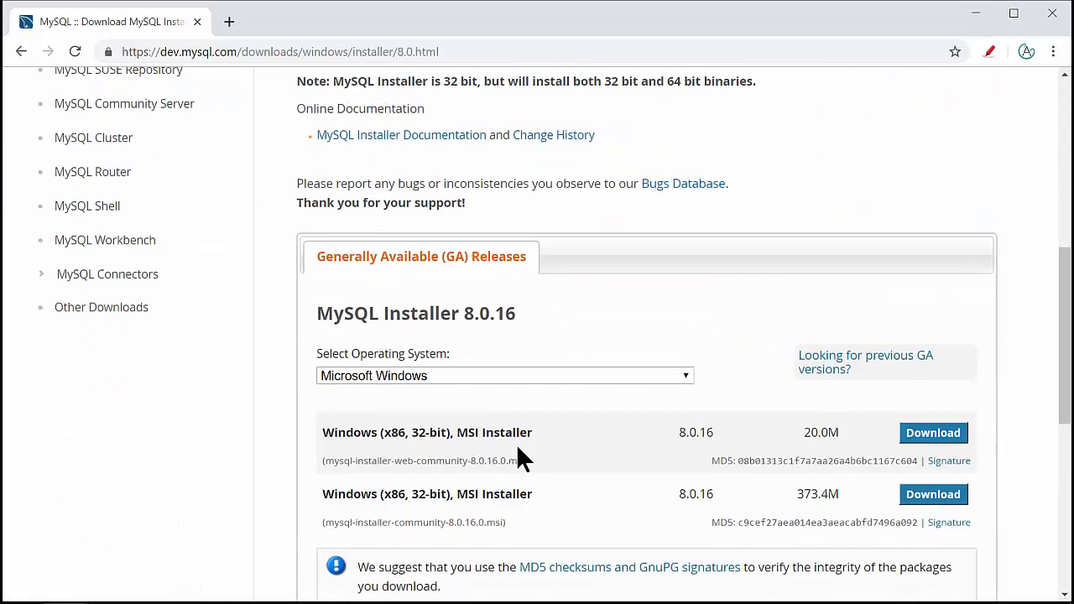
scroll(516, 447, "down", 2)
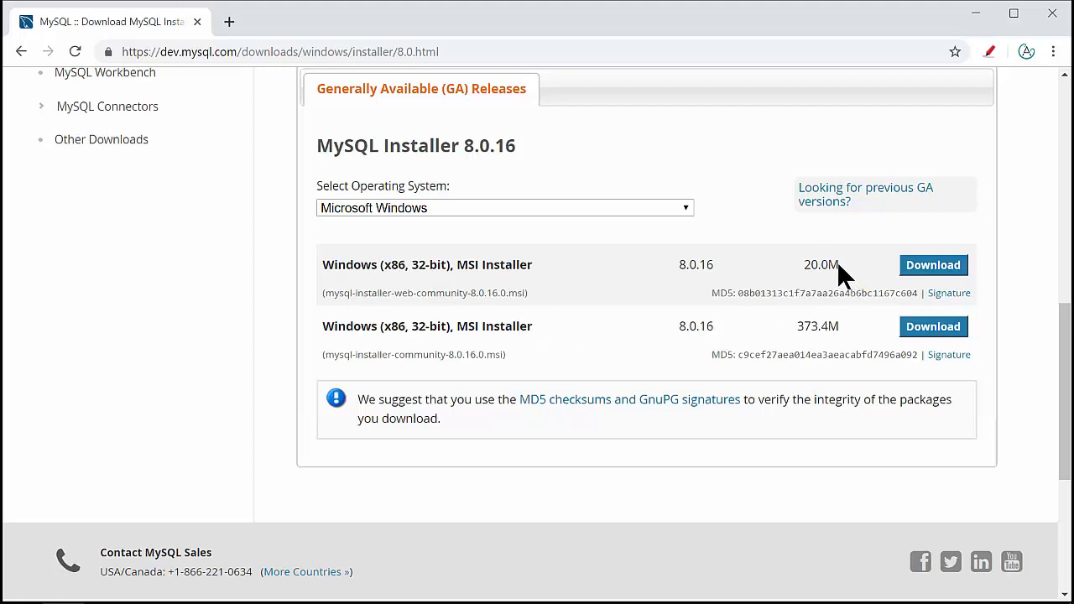
left_click_drag(838, 264, 806, 270)
left_click_drag(840, 327, 801, 320)
left_click(867, 334)
- Download the 373.4M mysql-installer-community-8.0.16.0.msi without logging in and run it
left_click(936, 329)
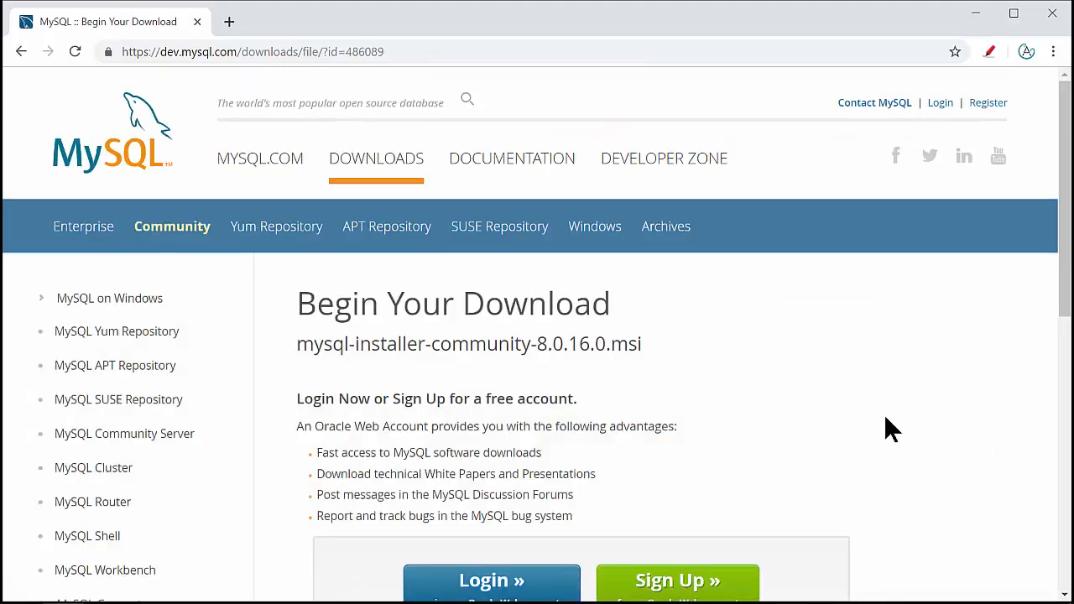
scroll(885, 426, "down", 6)
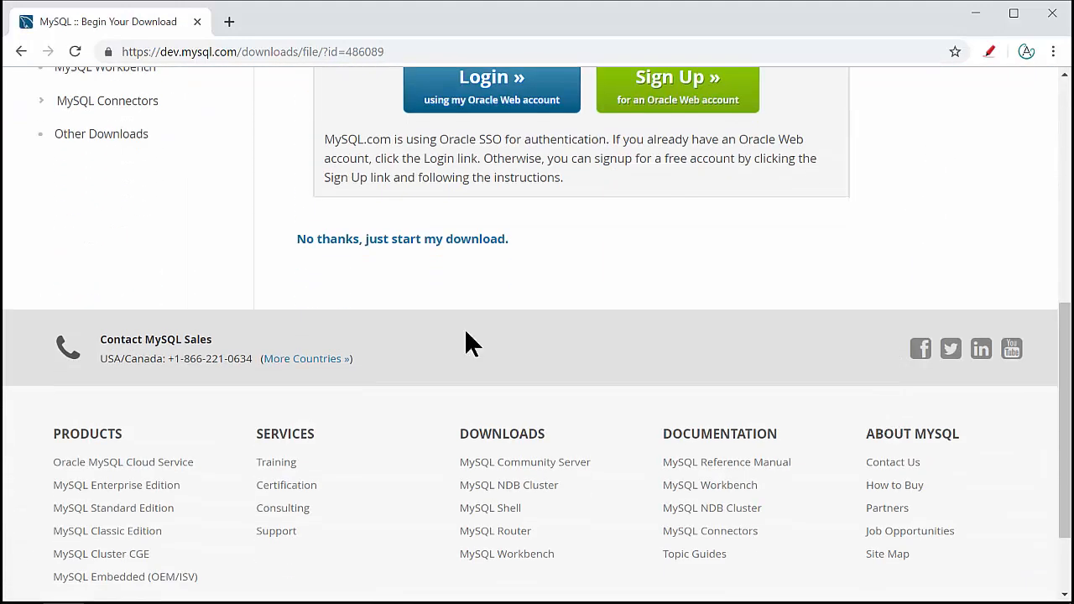
left_click(463, 250)
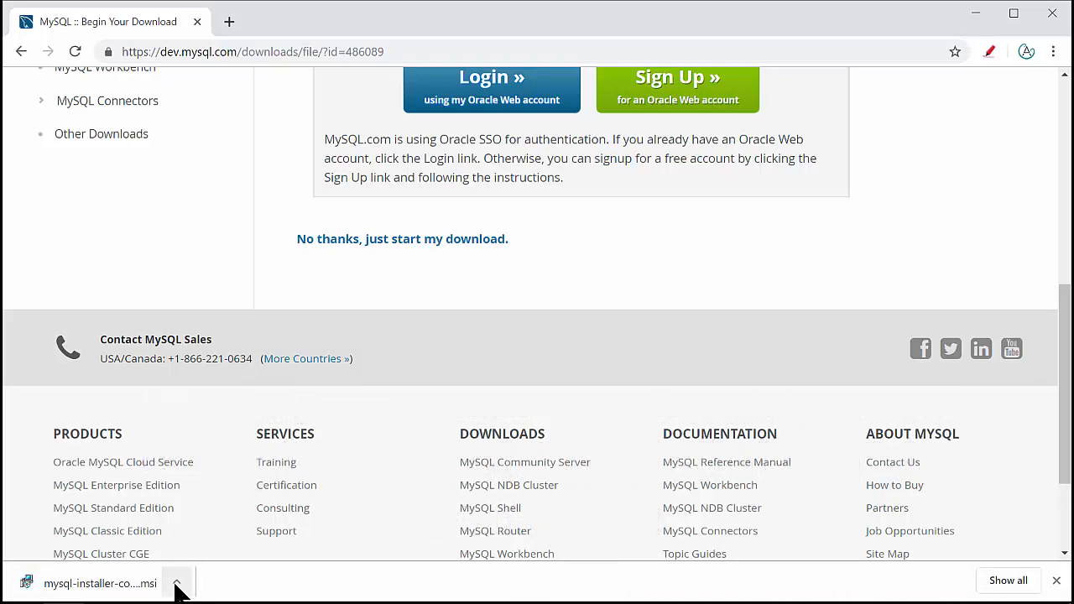
left_click(90, 588)
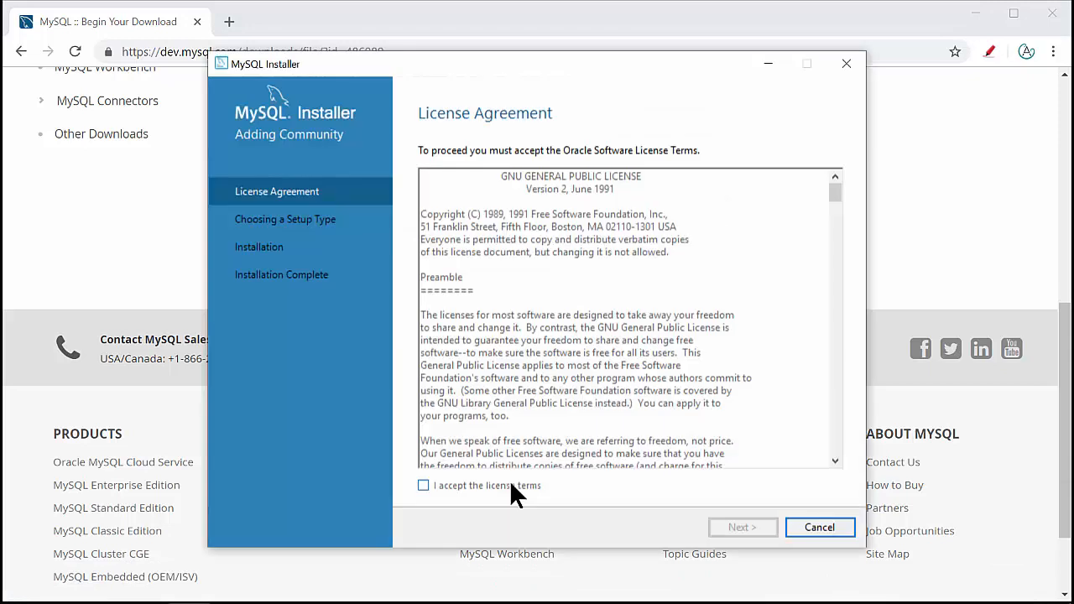
- Accept the license terms and select the Developer Default setup type
left_click(509, 484)
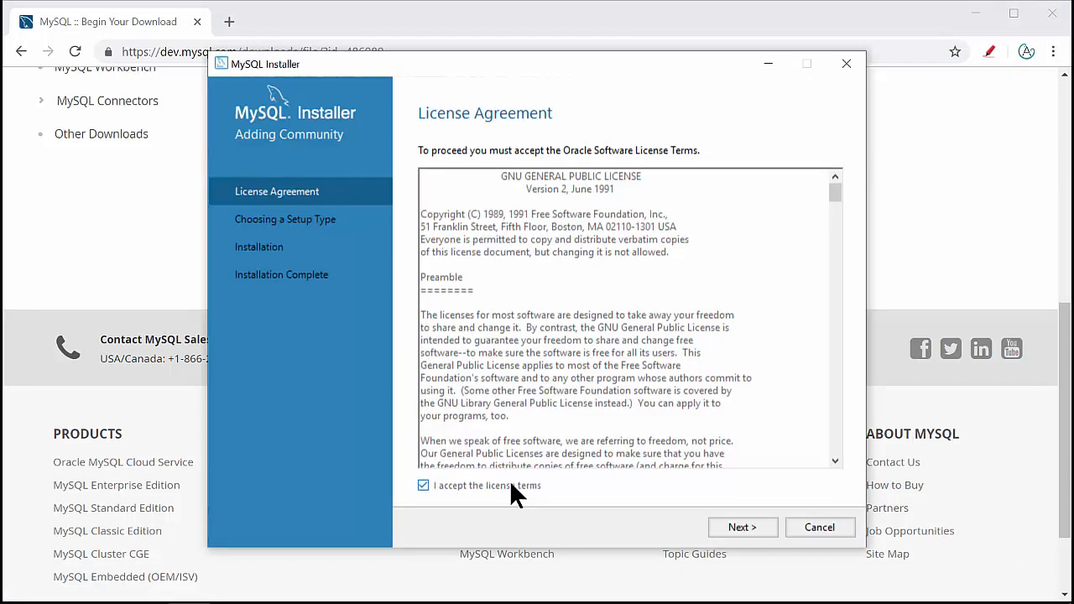
left_click(753, 526)
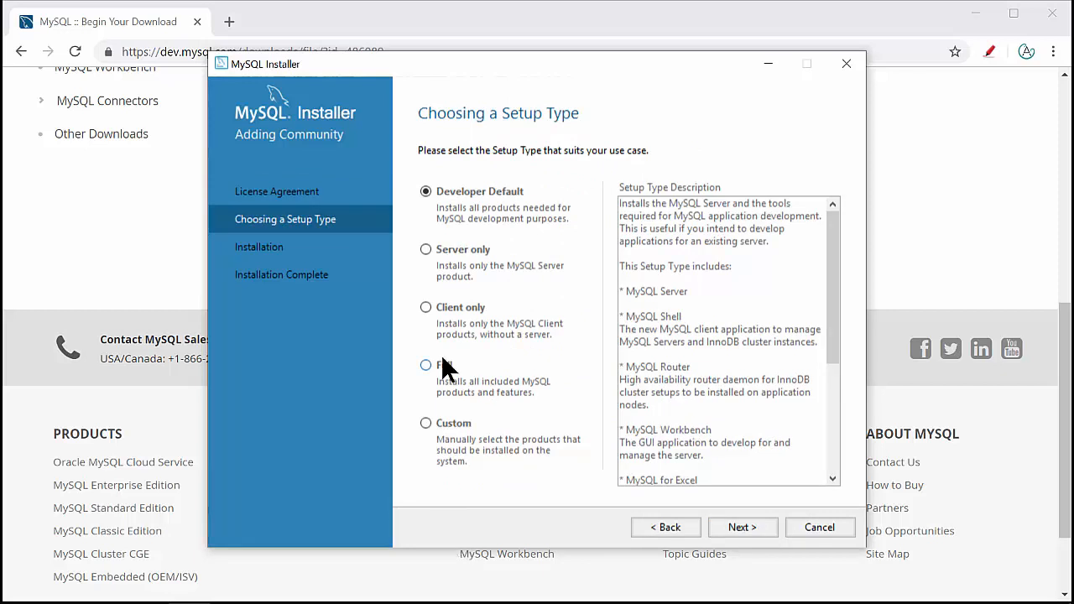
left_click(501, 190)
- Review the included products, noting MySQL Server, MySQL Shell and MySQL Workbench
left_click_drag(689, 291, 627, 291)
left_click_drag(691, 328, 626, 317)
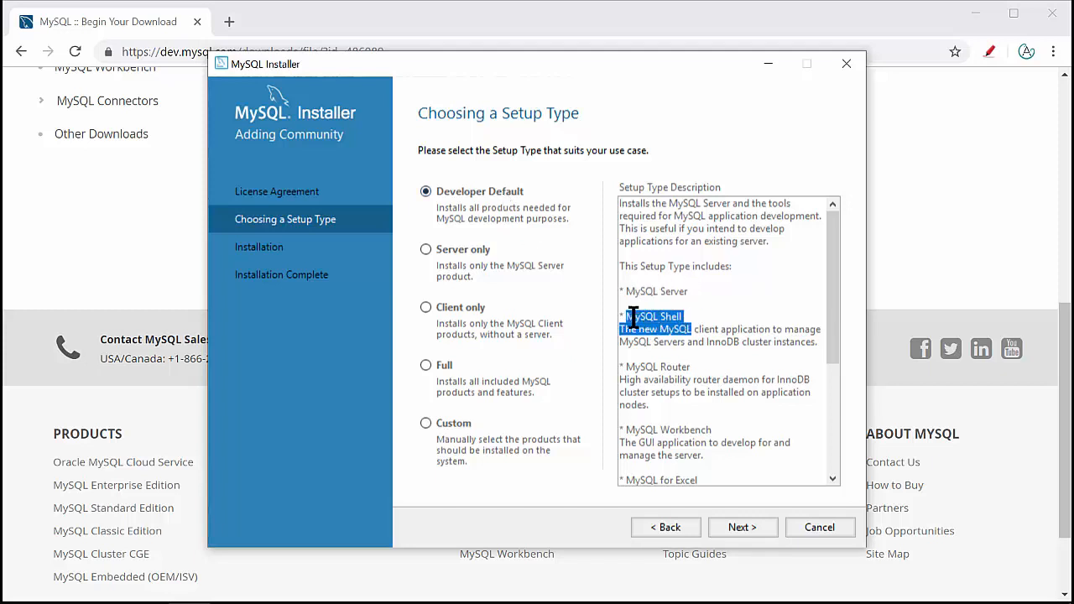
scroll(682, 348, "down", 2)
left_click_drag(718, 353, 630, 354)
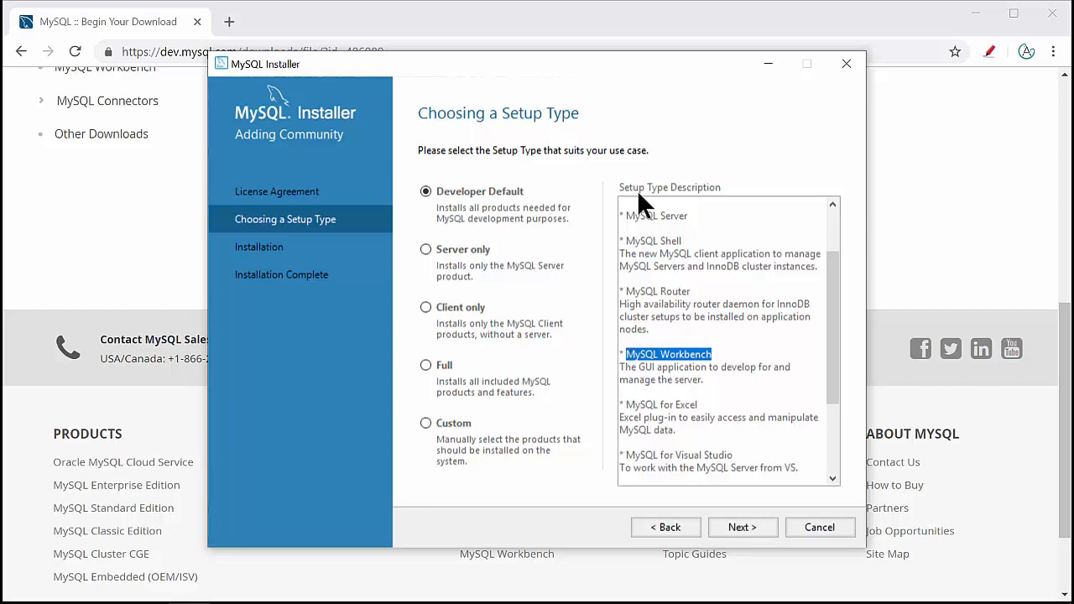
left_click(718, 366)
double_click(681, 354)
double_click(670, 240)
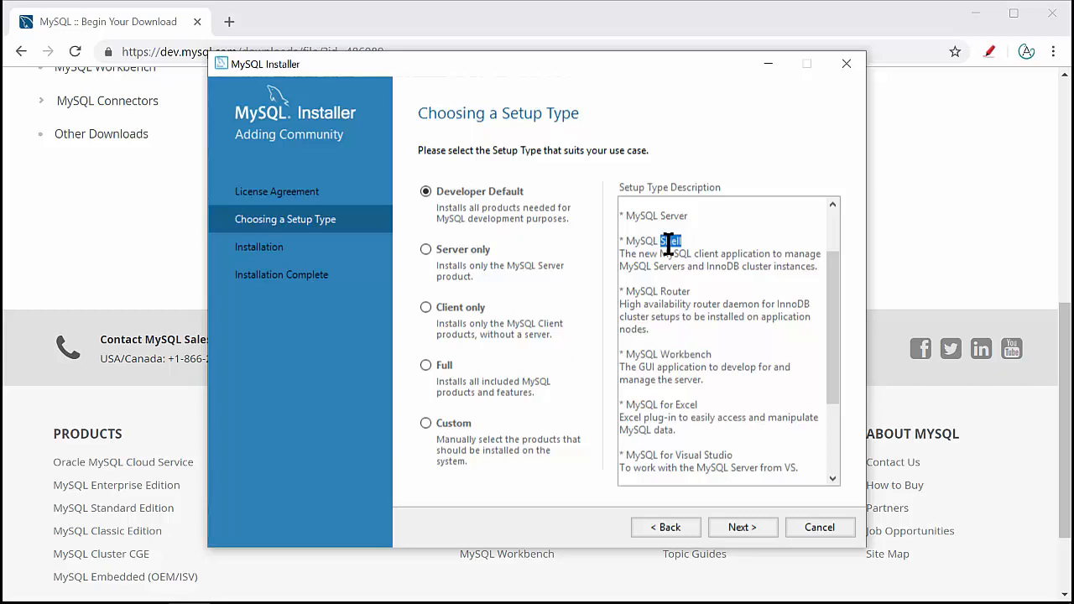
scroll(696, 277, "up", 2)
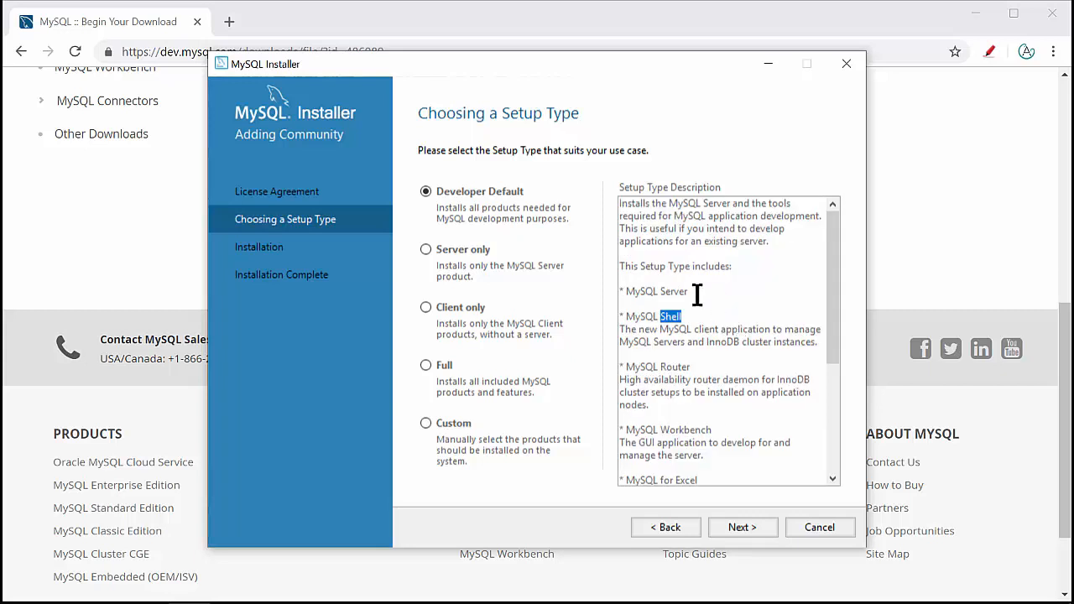
left_click(696, 293)
left_click_drag(696, 293, 630, 292)
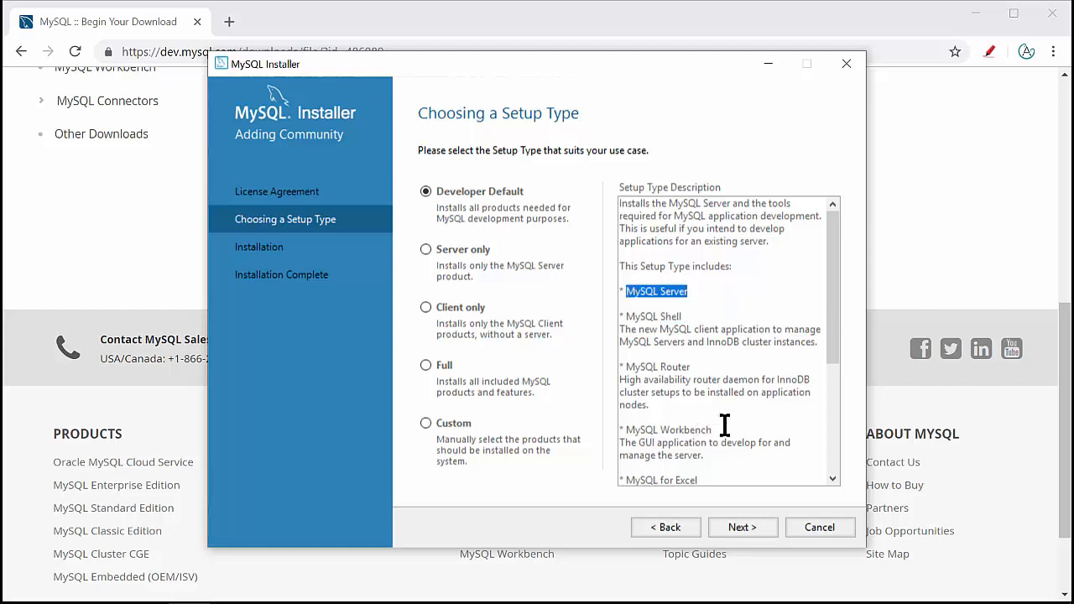
left_click_drag(713, 430, 643, 428)
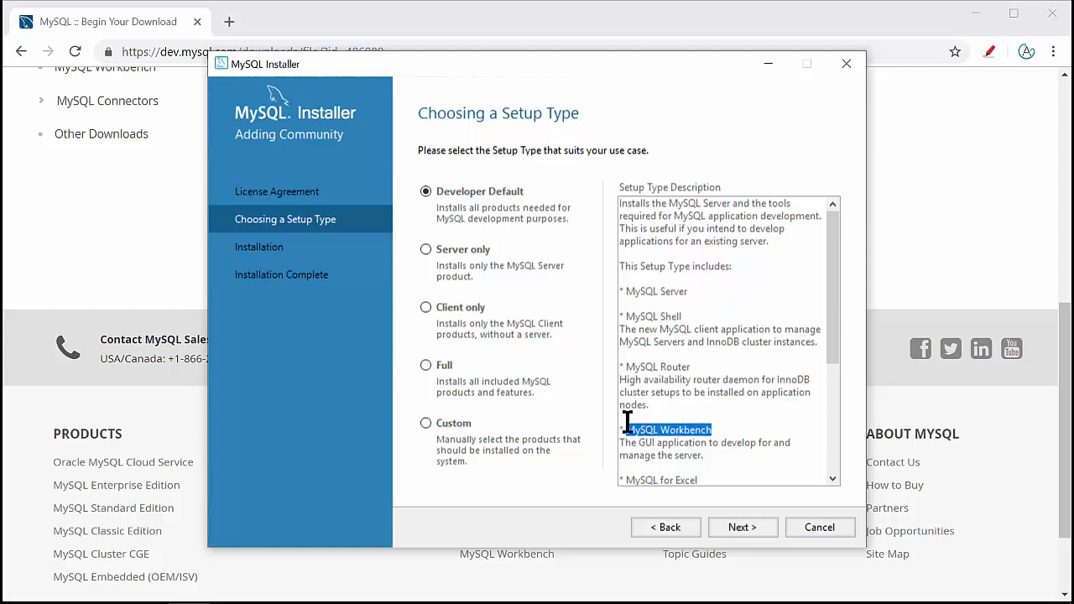
- Continue to Path Conflicts, select the existing data directory path and open File Explorer
left_click(749, 527)
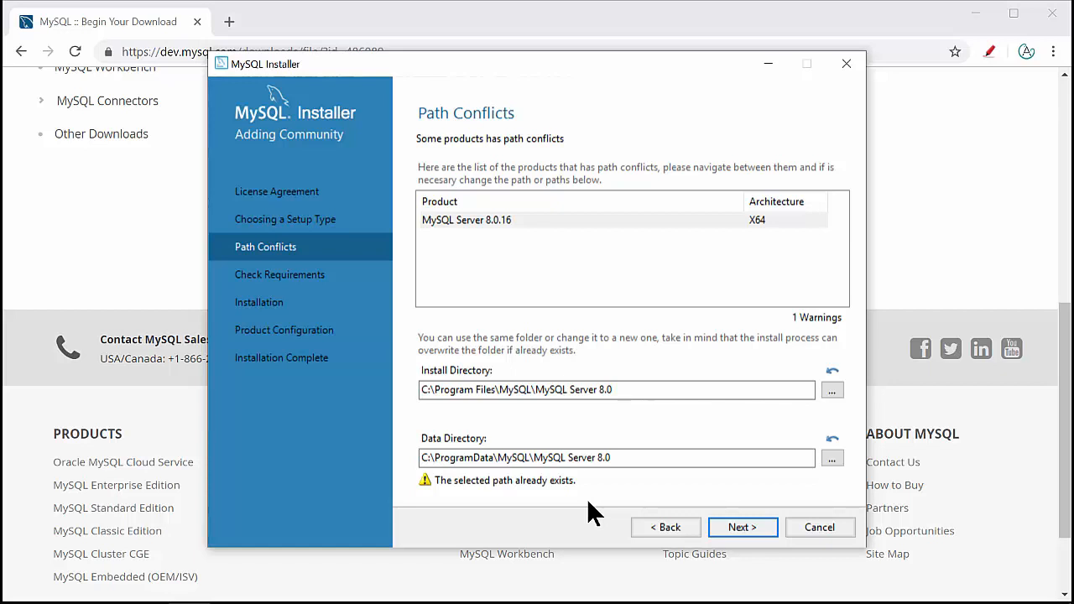
left_click_drag(659, 457, 377, 453)
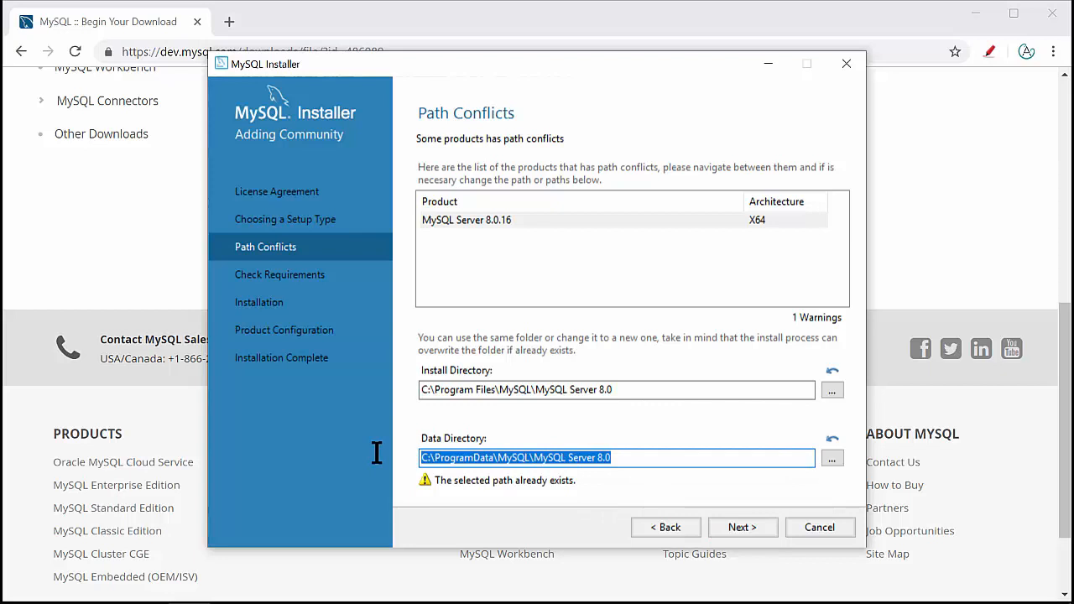
key("super+e")
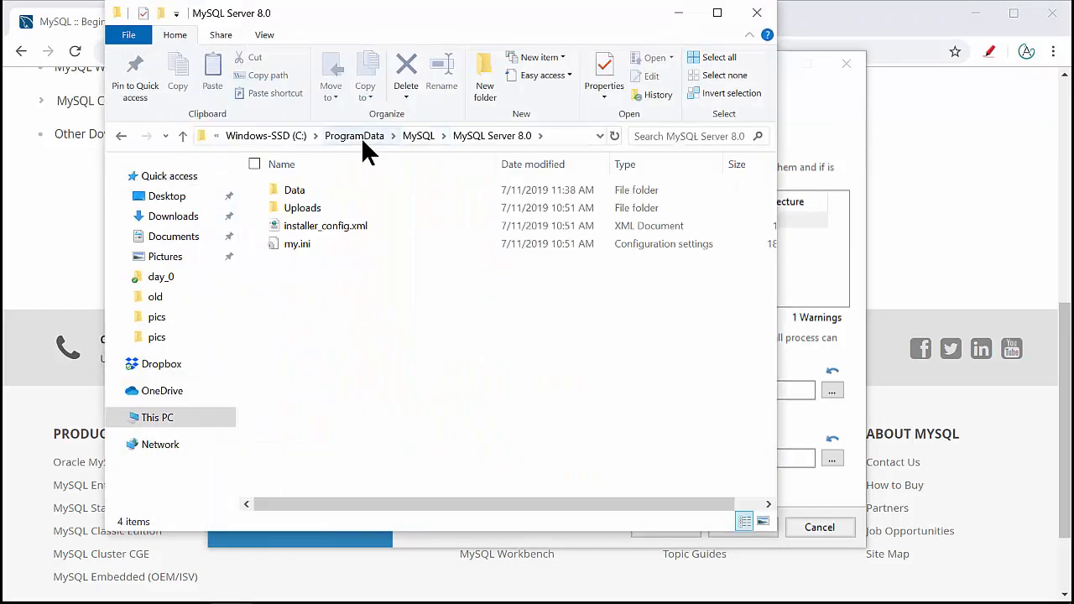
- Delete the MySQL folder from C:\ProgramData and quit the MySQL Installer holding it
left_click(361, 136)
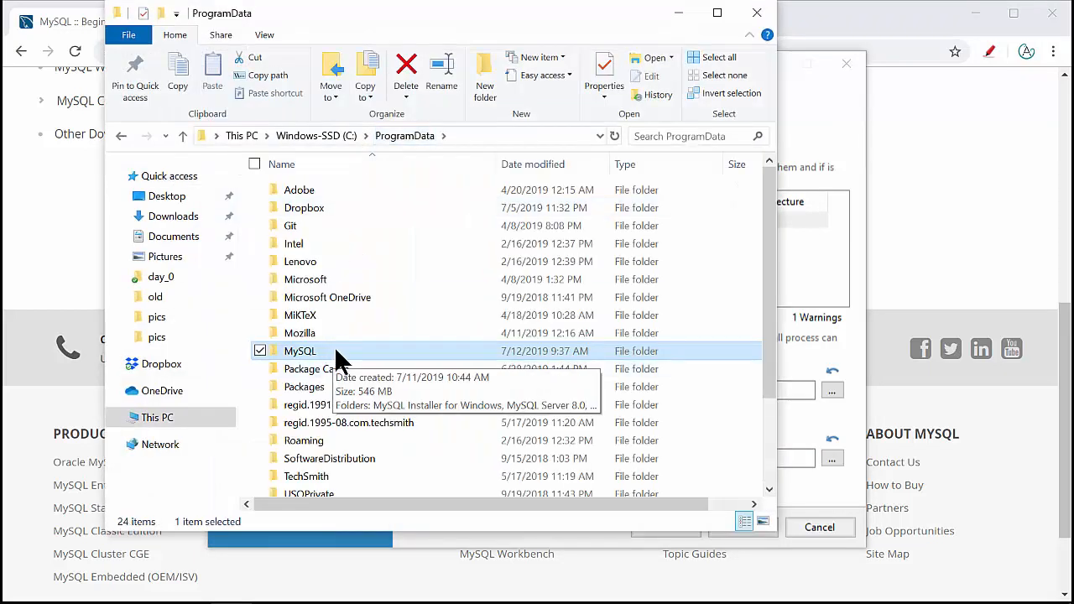
right_click(337, 355)
left_click(248, 503)
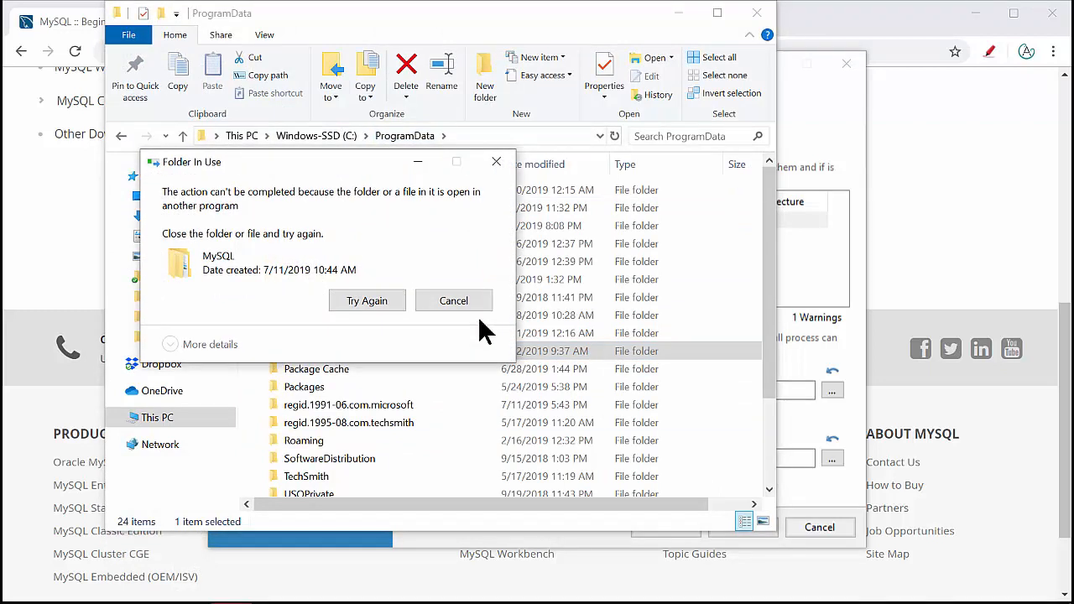
left_click(801, 129)
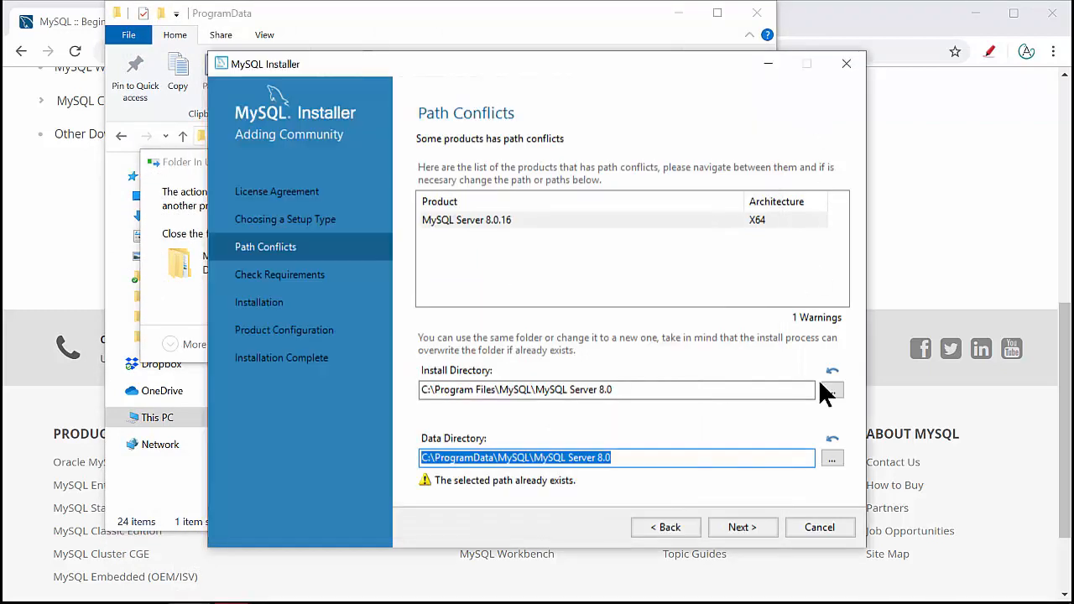
left_click(819, 526)
left_click(665, 365)
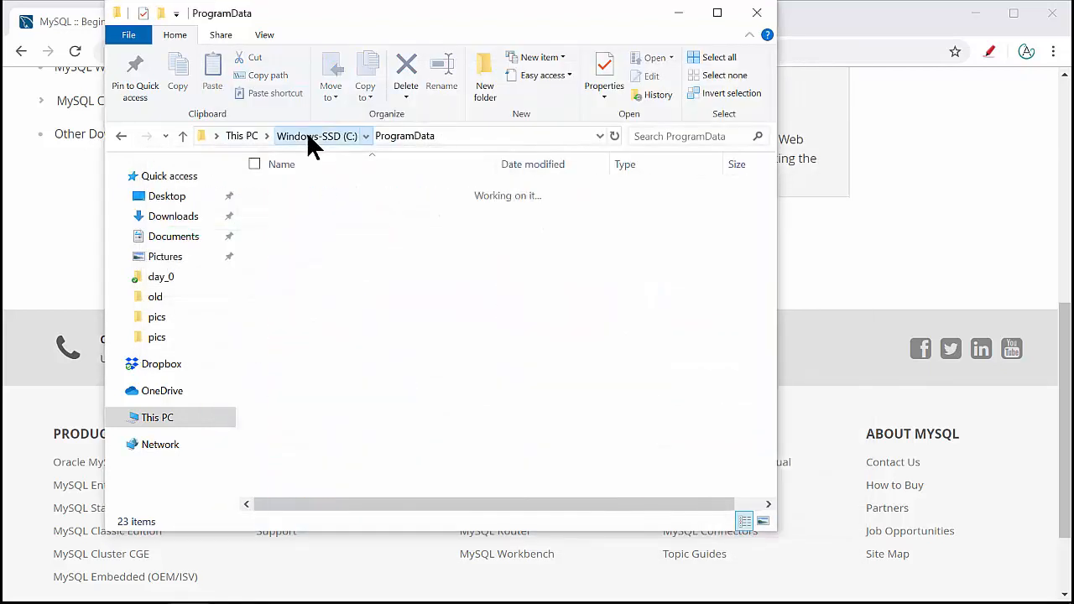
- Delete the MySQL folder in C:\Program Files (x86), granting administrator permission
left_click(308, 136)
double_click(328, 242)
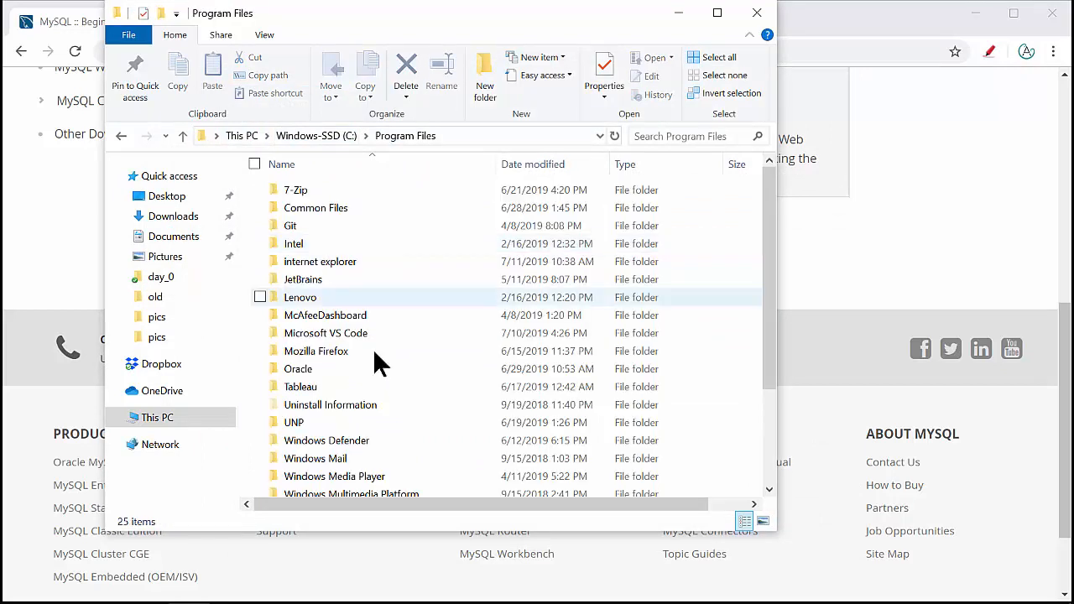
scroll(386, 411, "down", 3)
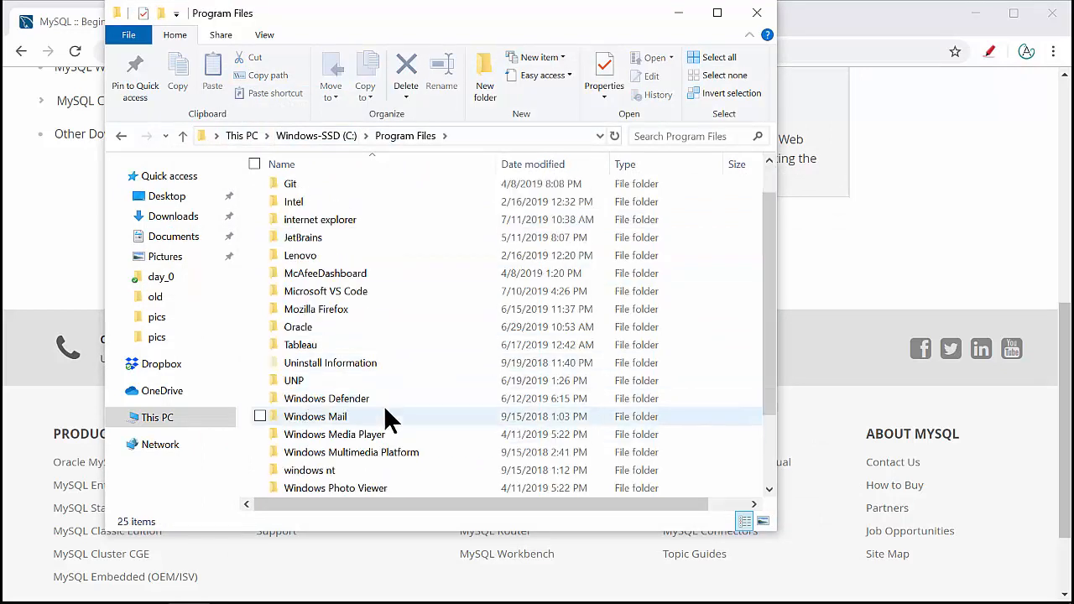
scroll(386, 412, "up", 3)
double_click(344, 257)
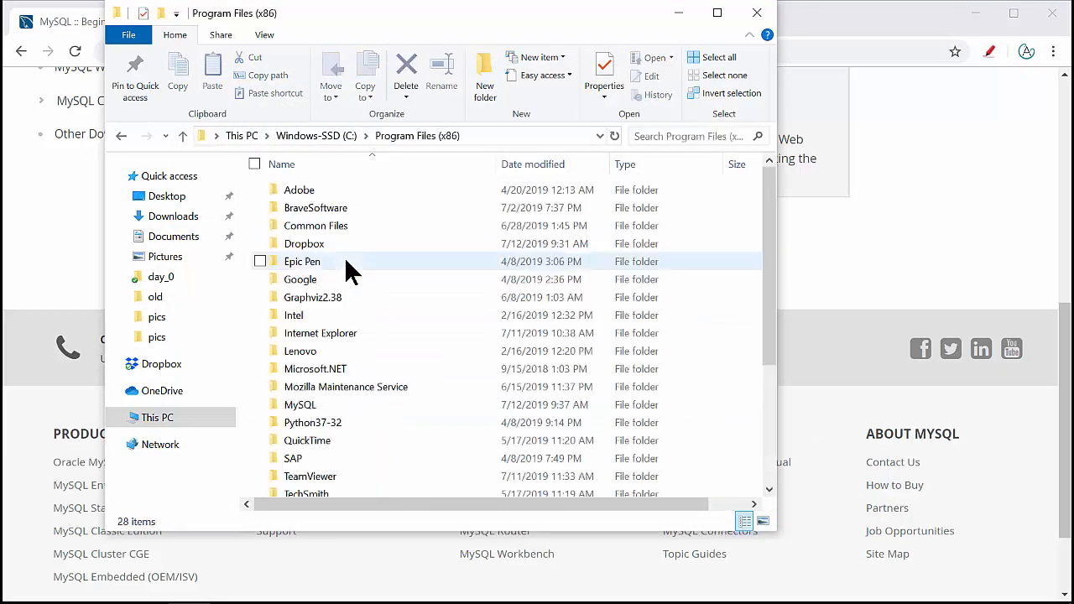
scroll(407, 461, "down", 4)
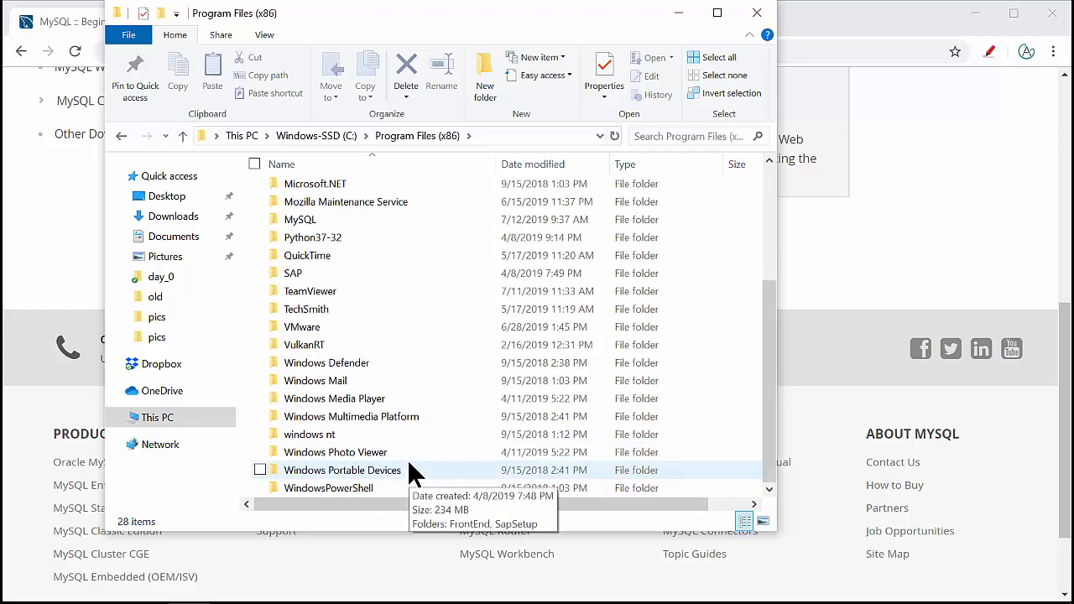
left_click(335, 222)
key("Delete")
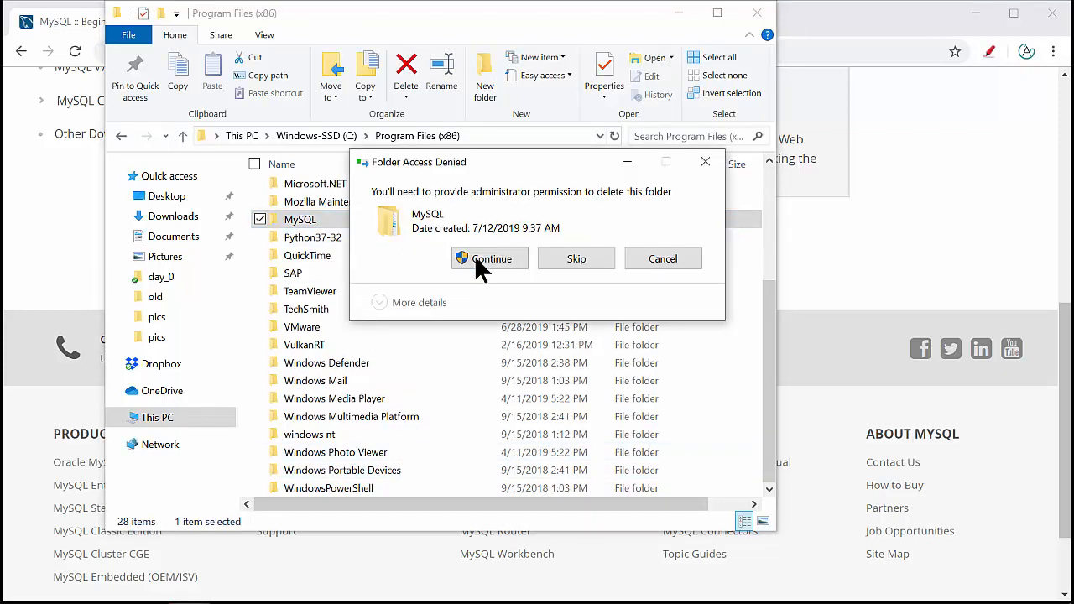
left_click(472, 257)
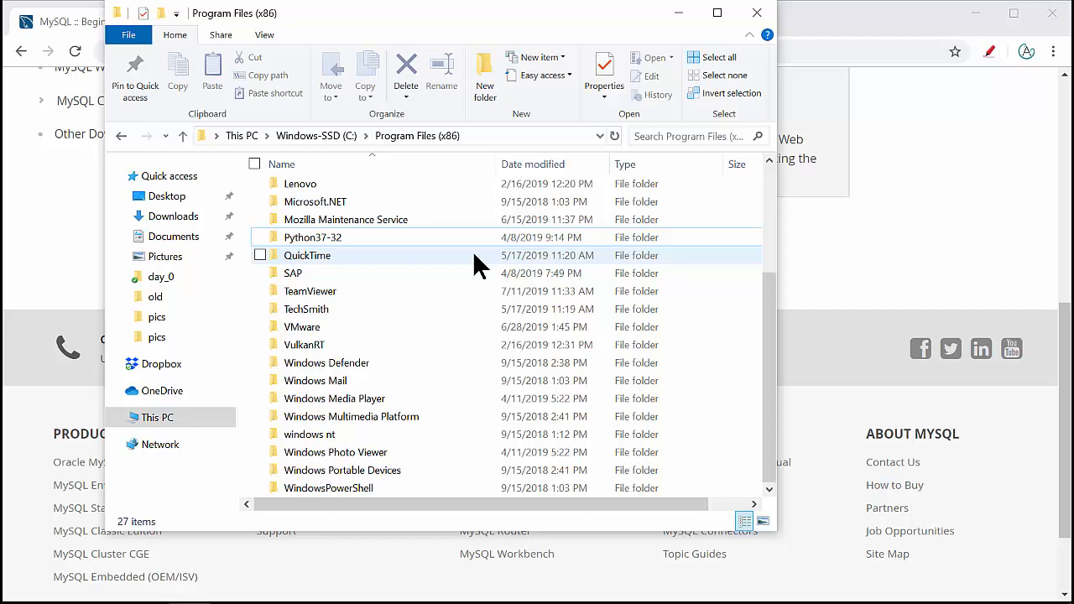
- Relaunch the installer, accept the license, and continue past the unmet product requirements
left_click(931, 253)
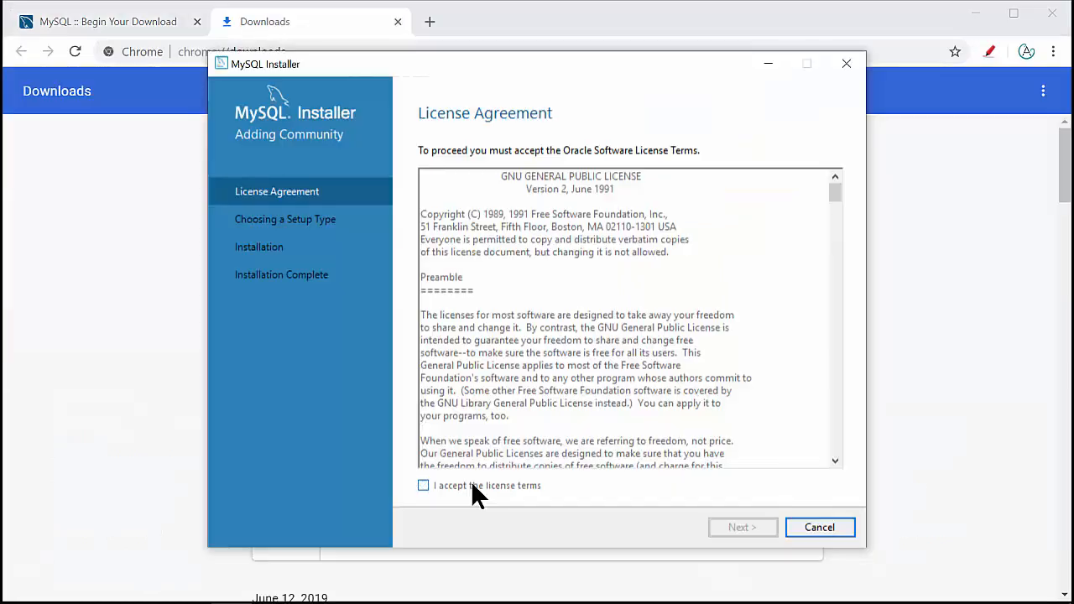
left_click(471, 485)
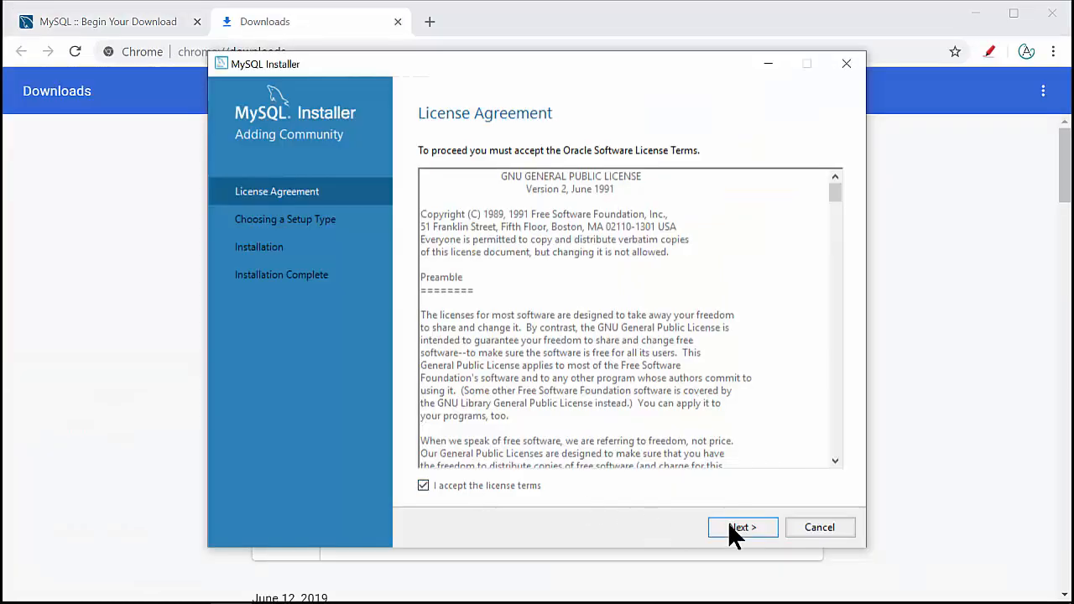
left_click(728, 524)
left_click(727, 522)
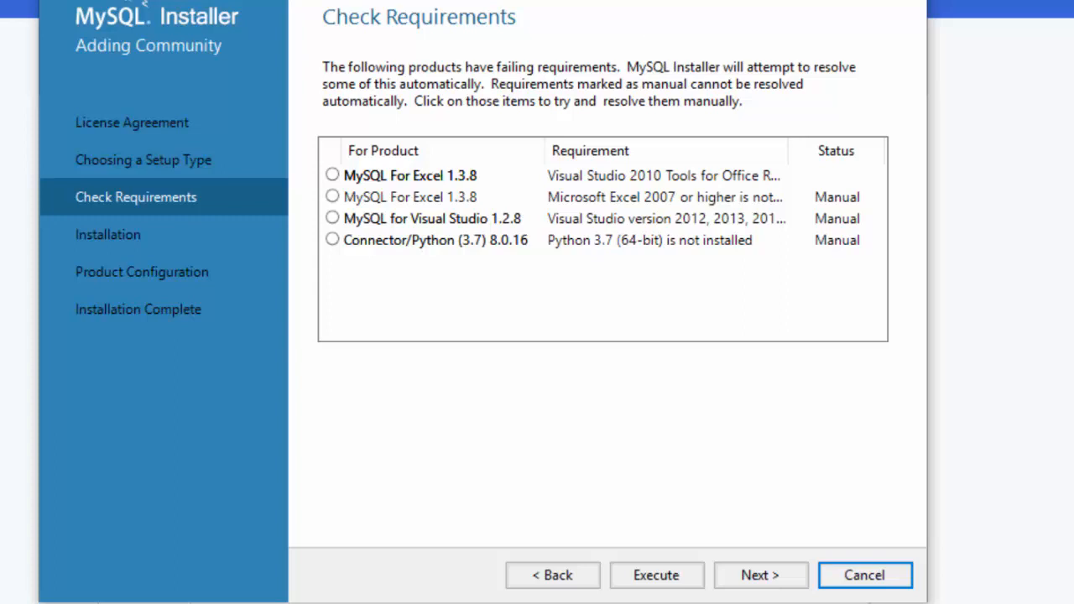
left_click(763, 585)
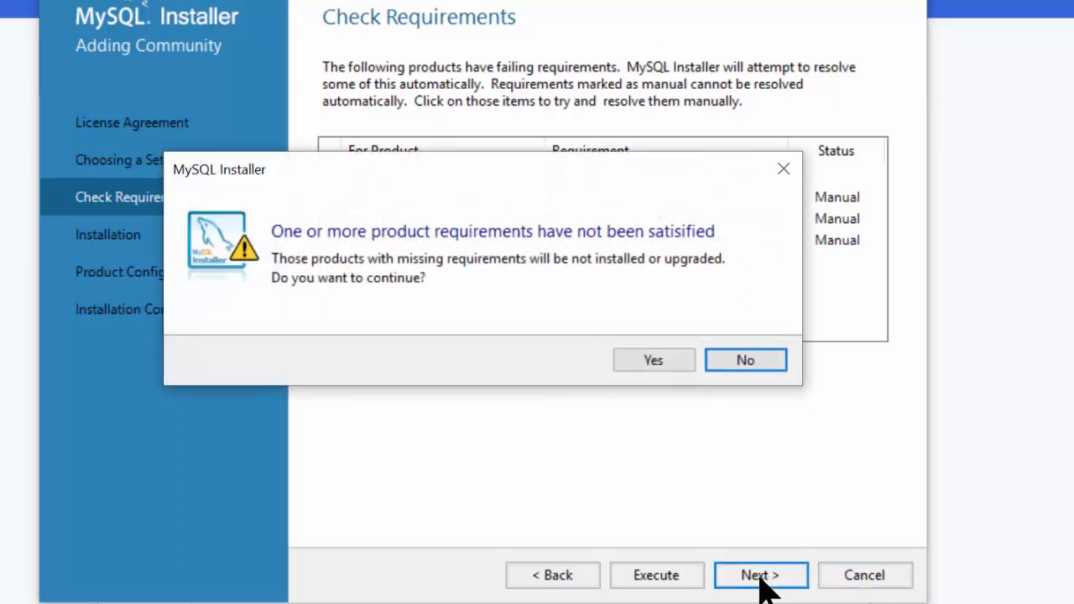
left_click(654, 360)
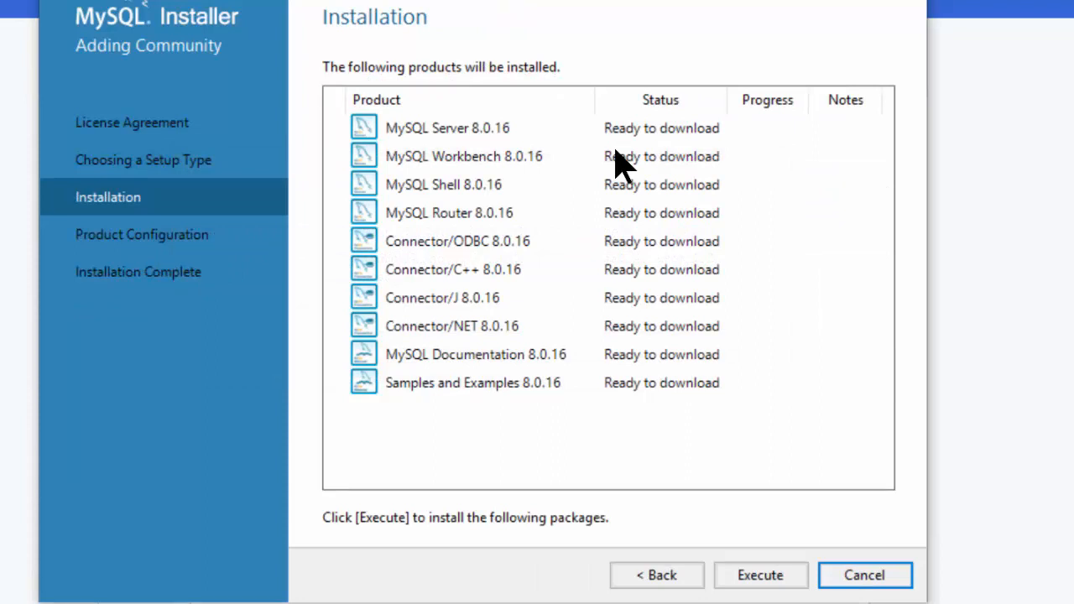
- Execute the installation of all ten 8.0.16 products, then continue to Product Configuration
left_click(767, 582)
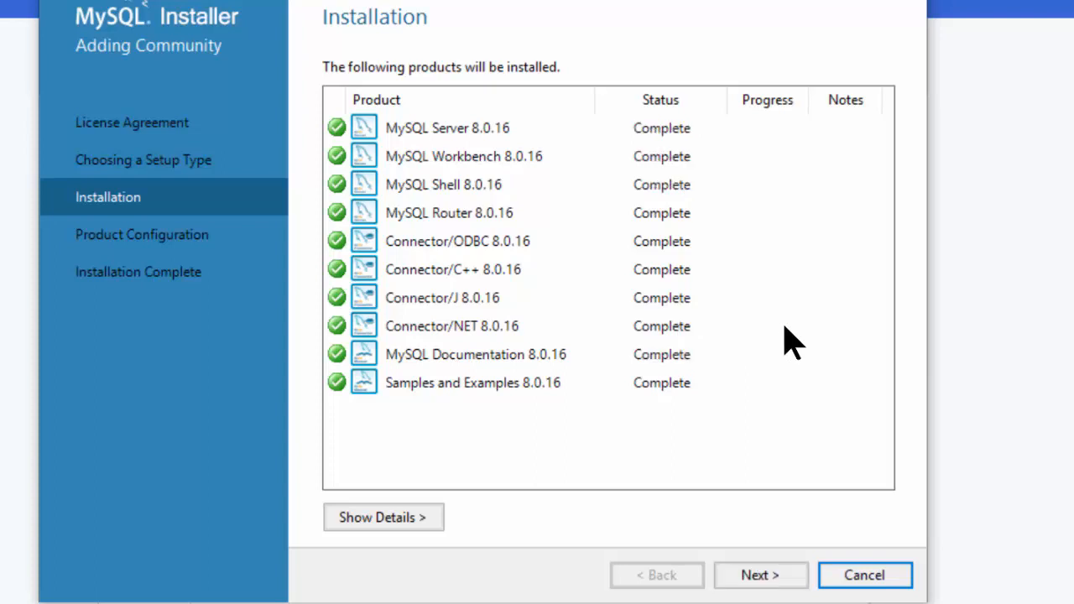
left_click(765, 579)
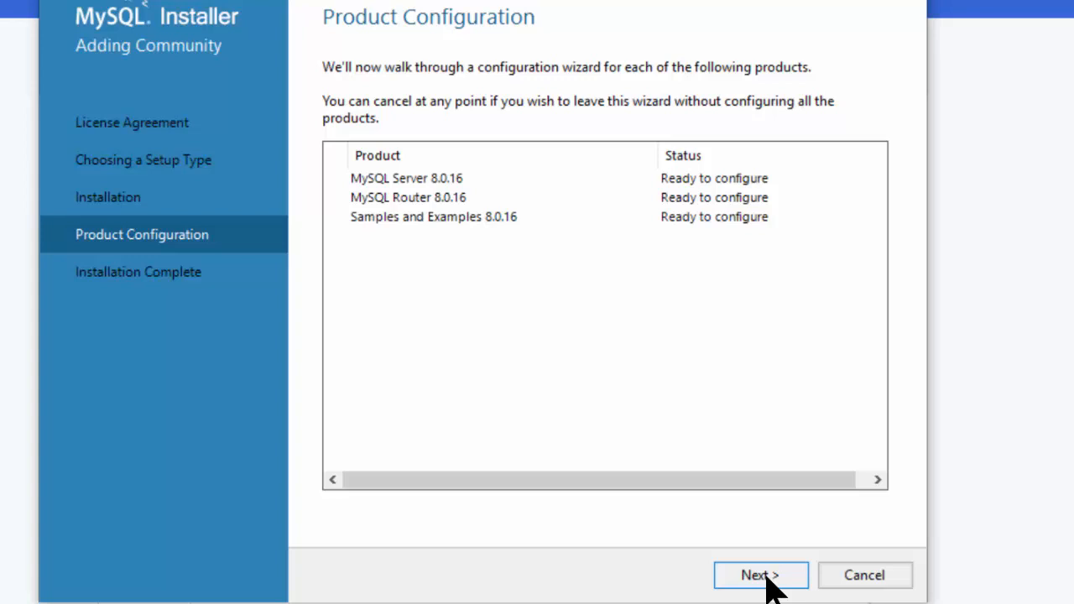
- Configure a standalone Development Computer server on TCP/IP port 3306
left_click(765, 578)
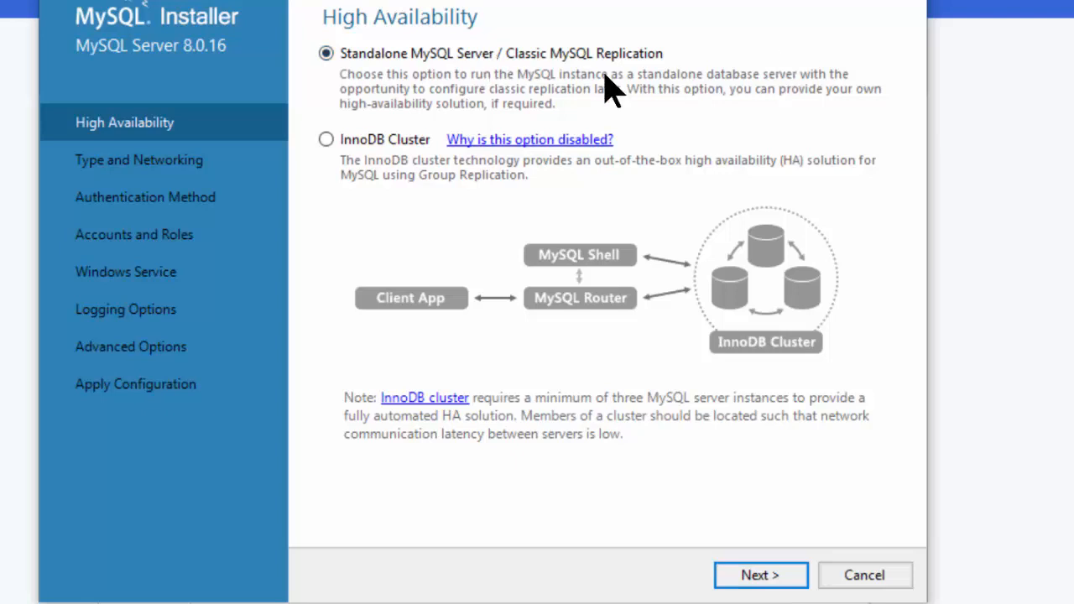
left_click(760, 576)
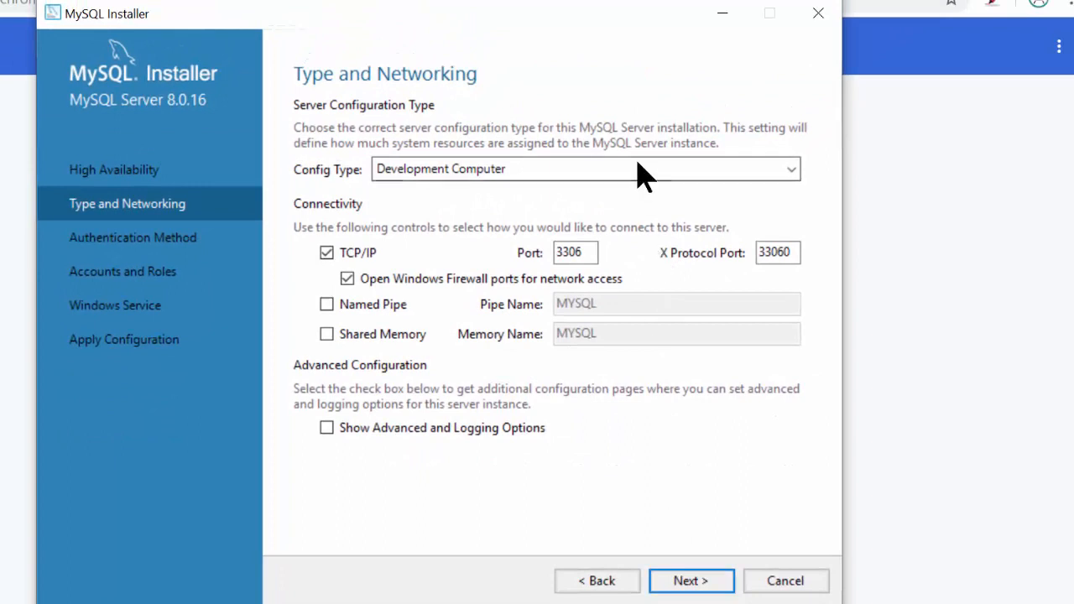
left_click(648, 160)
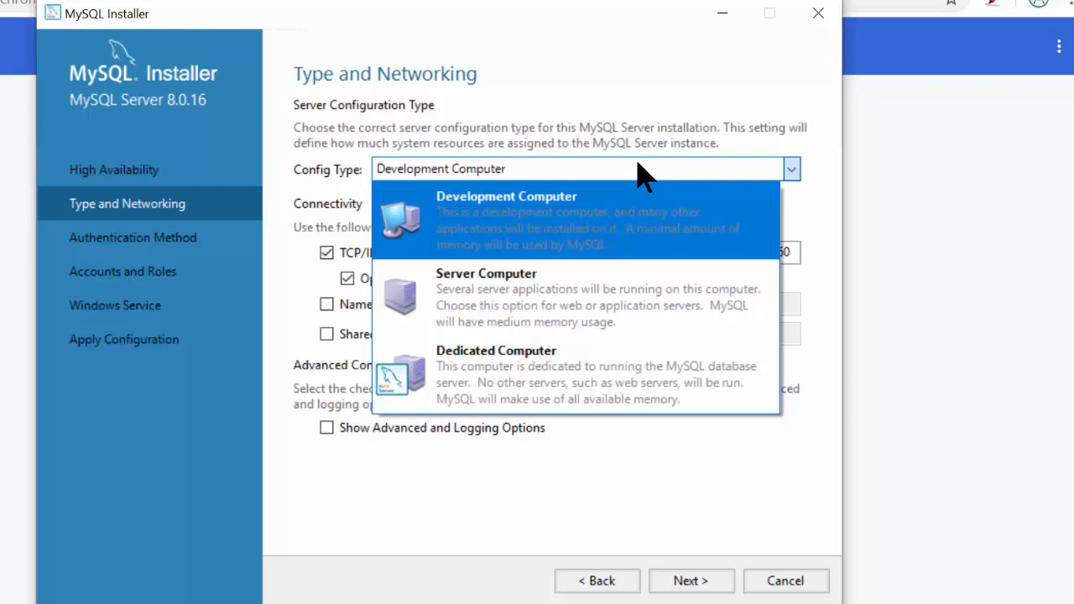
left_click(655, 95)
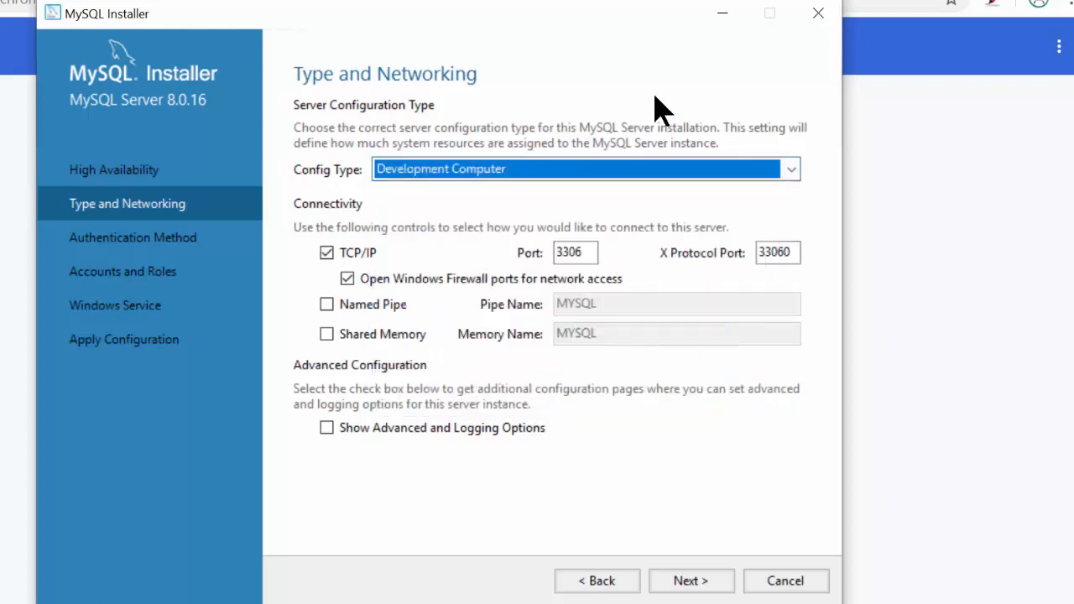
double_click(588, 252)
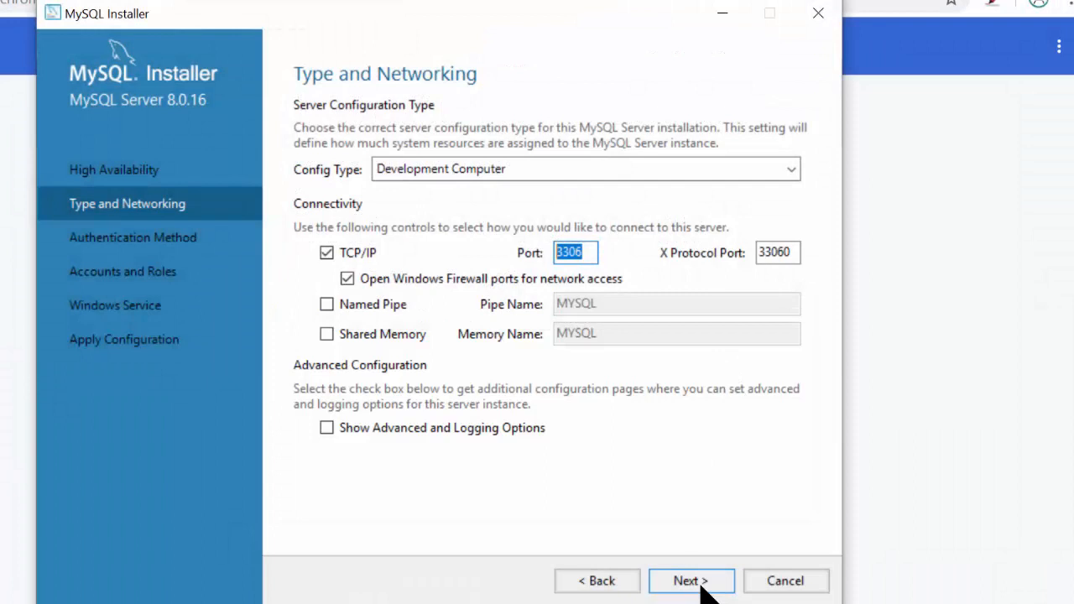
left_click(703, 588)
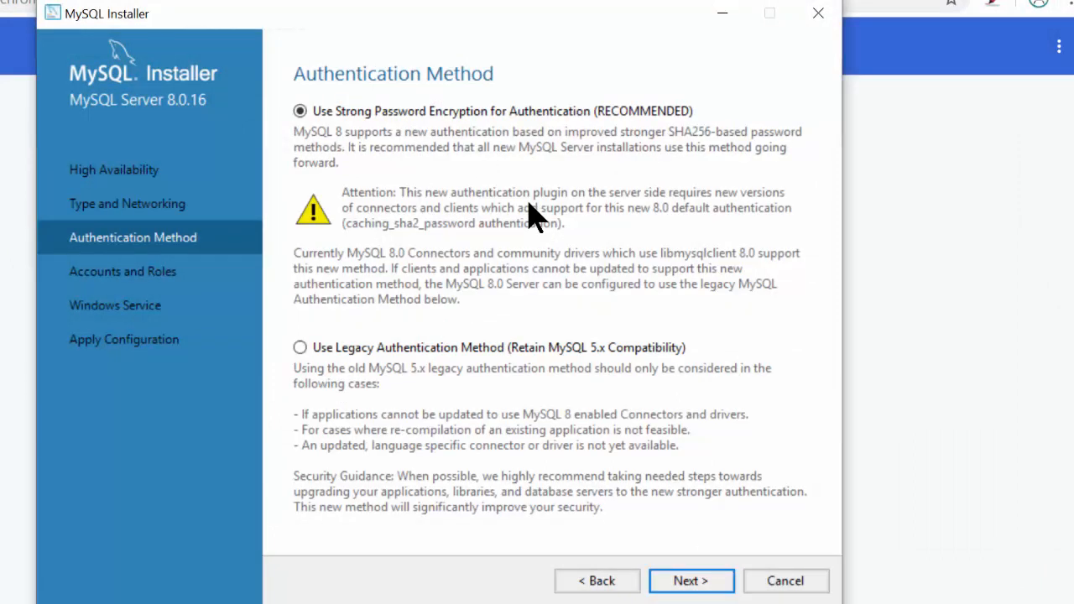
- Keep Use Strong Password Encryption as the authentication method and continue
left_click(703, 583)
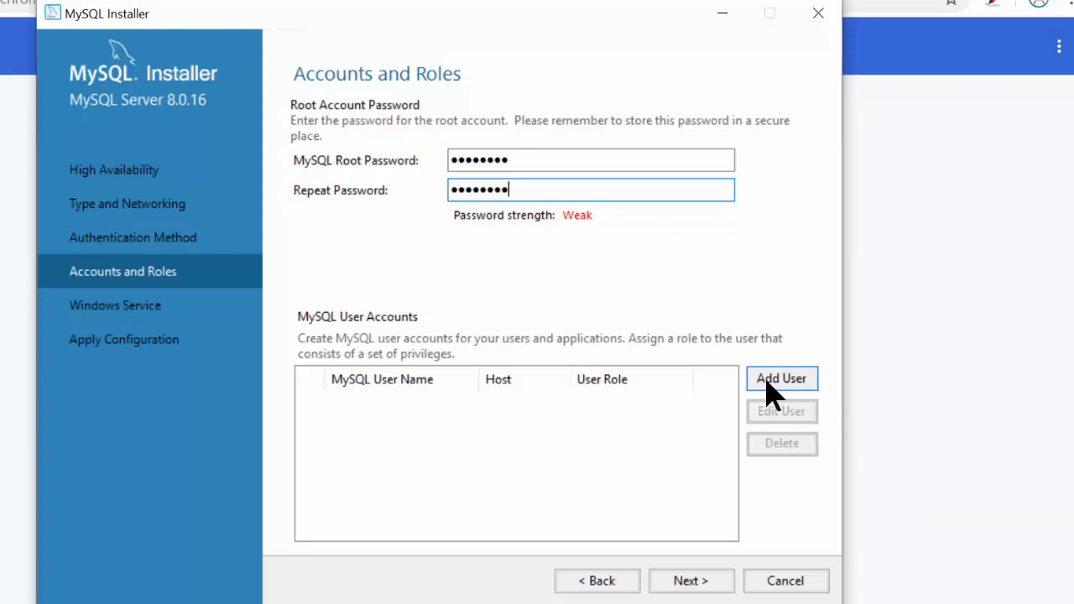
- Add a new MySQL user account with its password and the DB Admin role, then continue
left_click(767, 385)
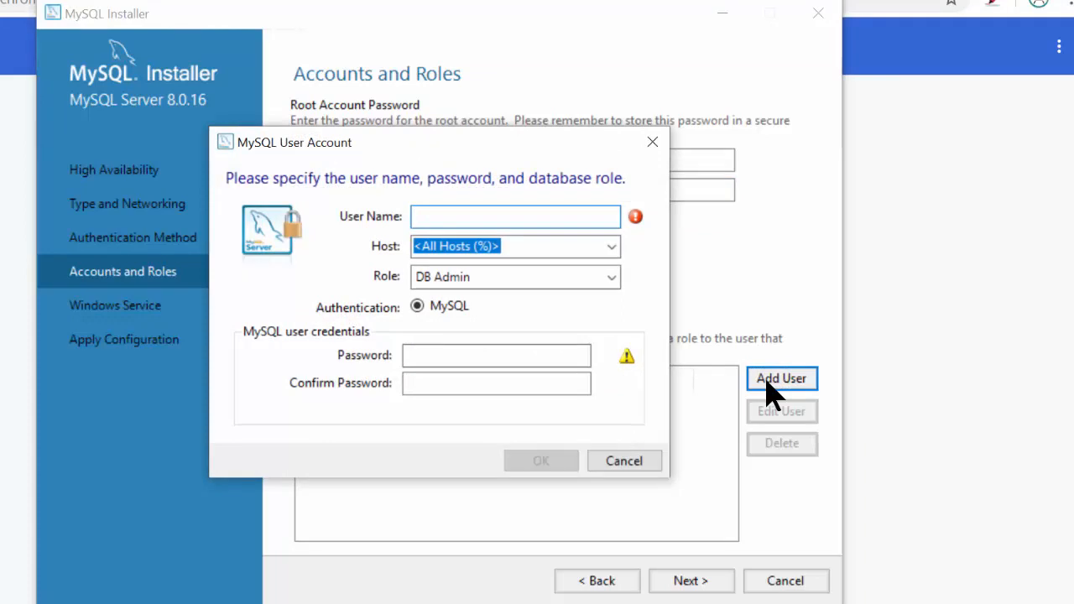
type("ajaytech")
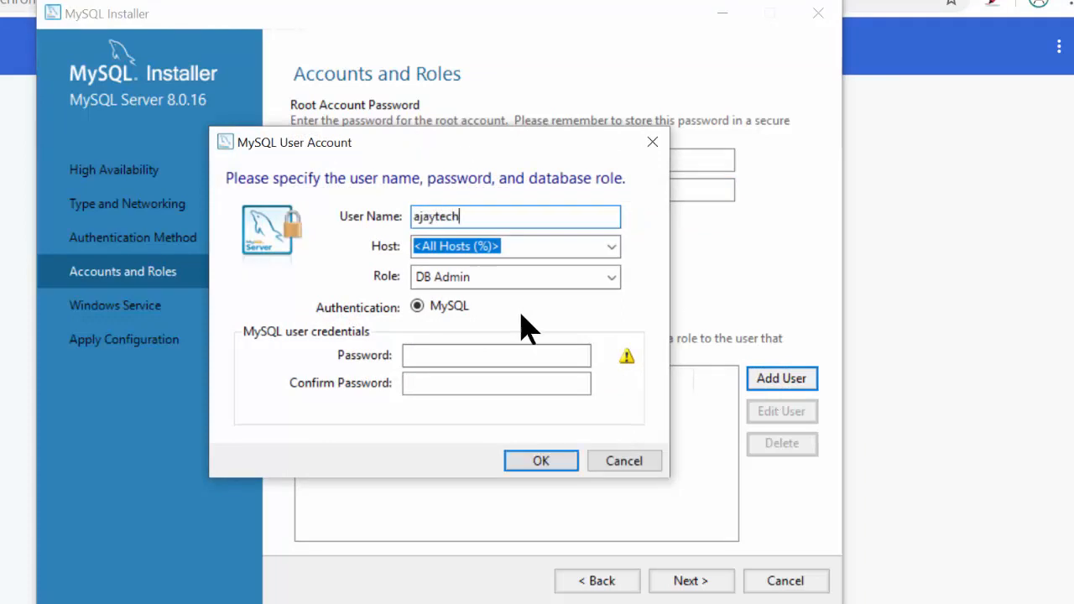
left_click(503, 356)
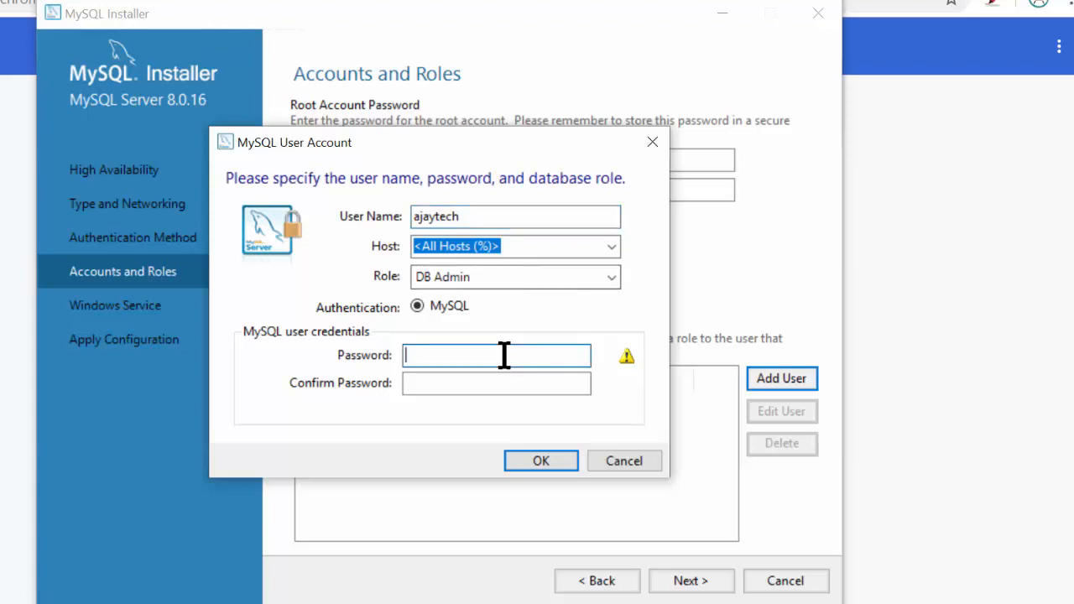
type("•••")
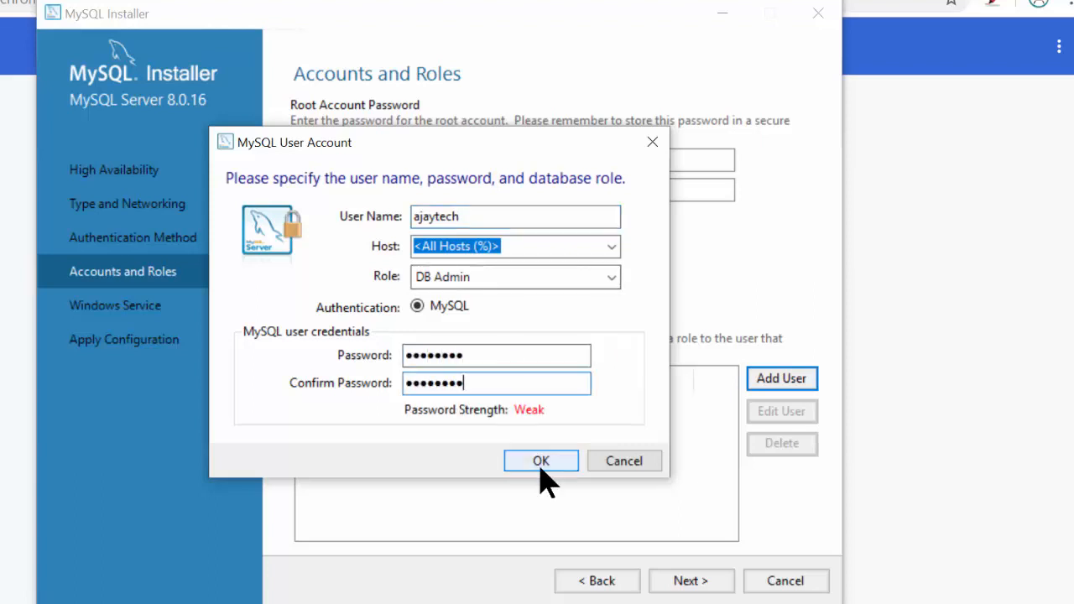
left_click(536, 458)
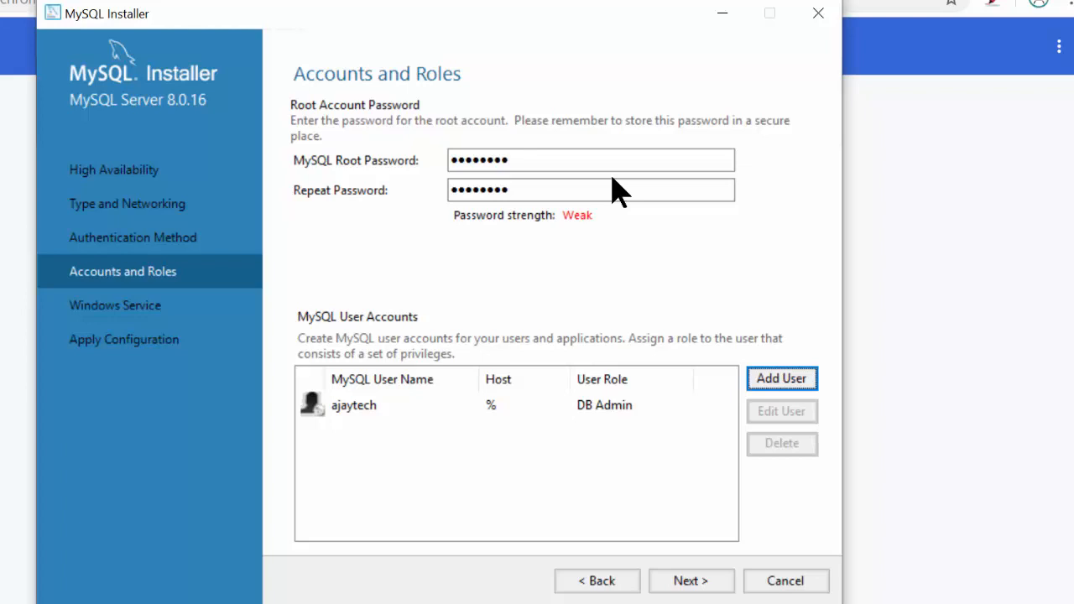
left_click(651, 411)
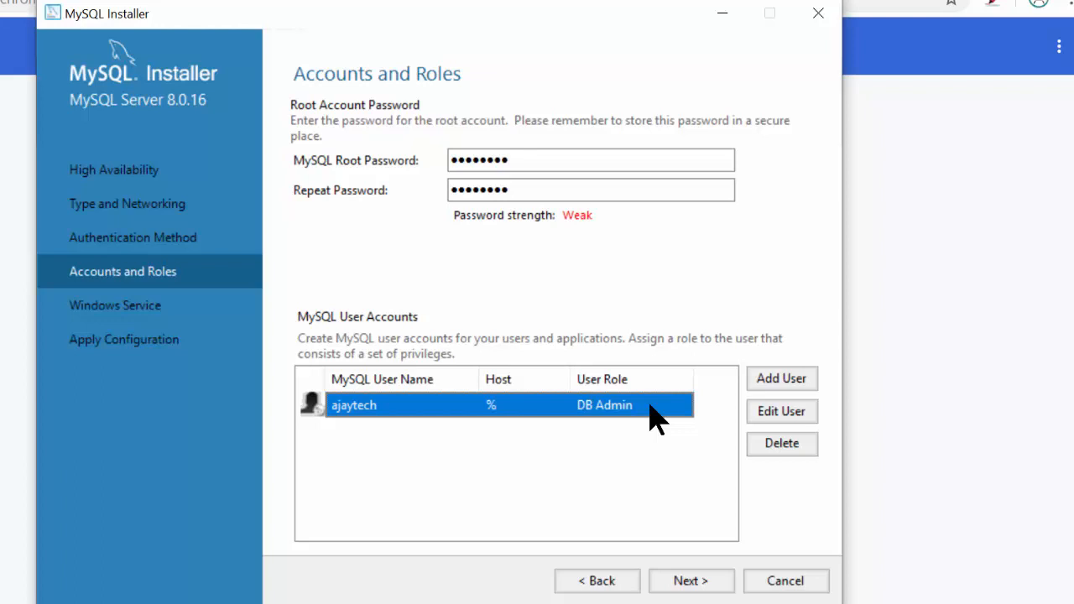
left_click(679, 582)
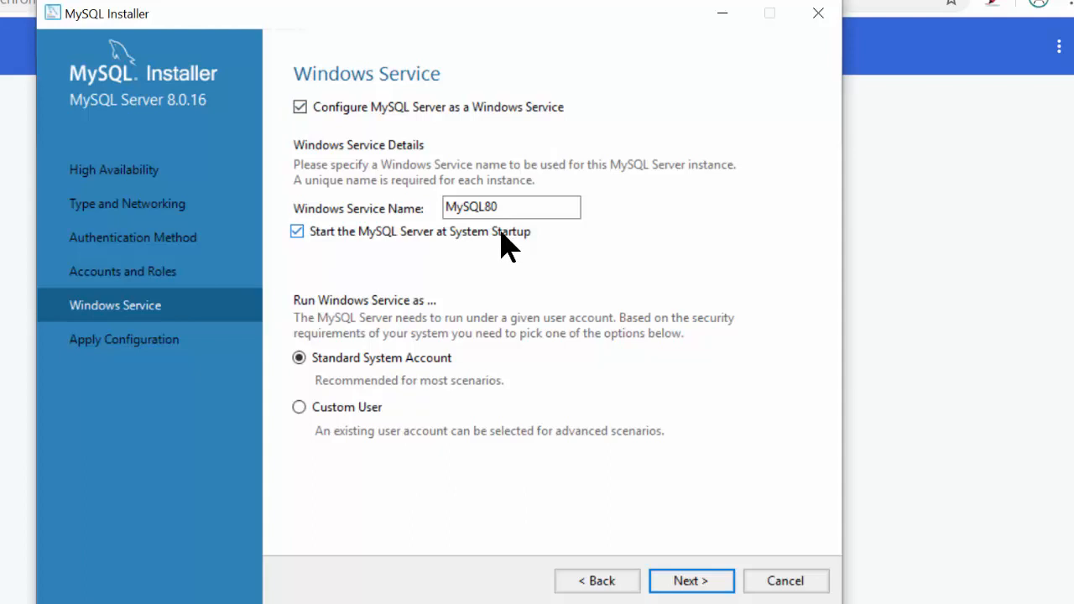
- Execute the server configuration and finish MySQL Router setup without configuring it
left_click(691, 581)
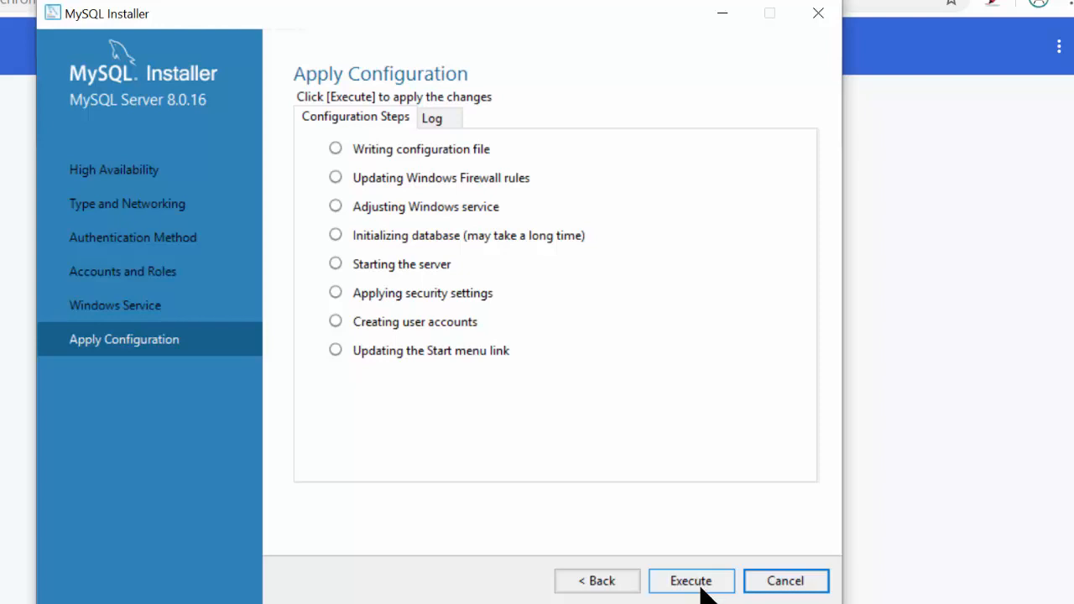
left_click(694, 583)
left_click(789, 587)
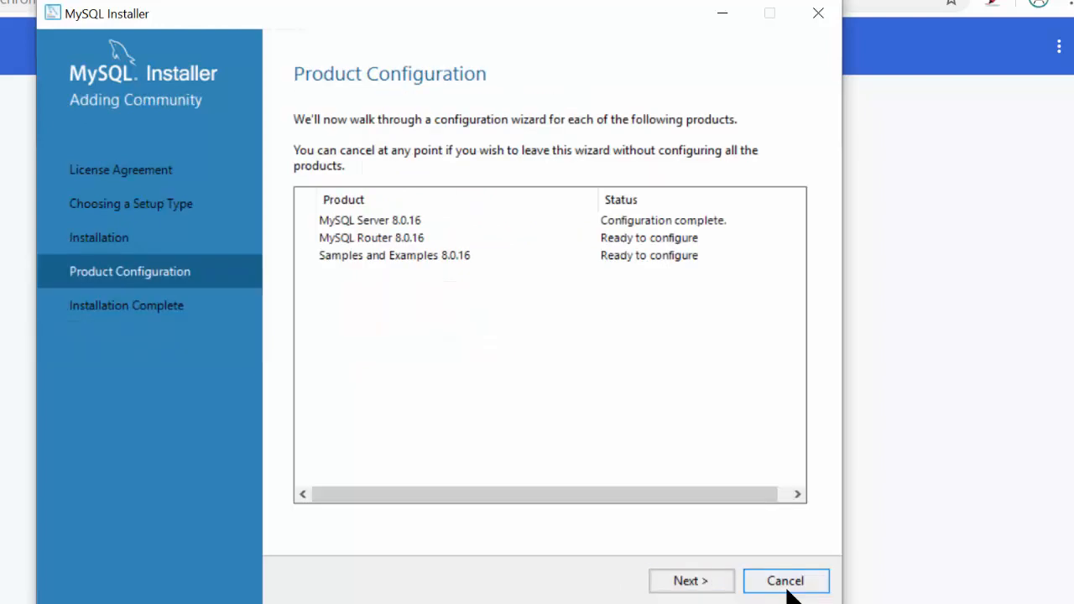
left_click(690, 589)
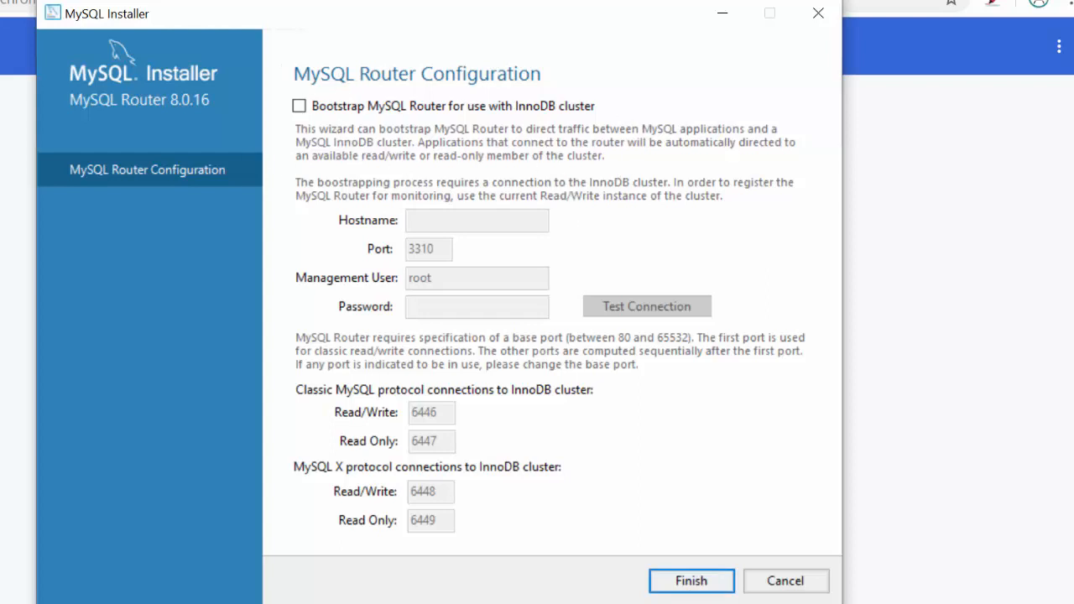
left_click(688, 585)
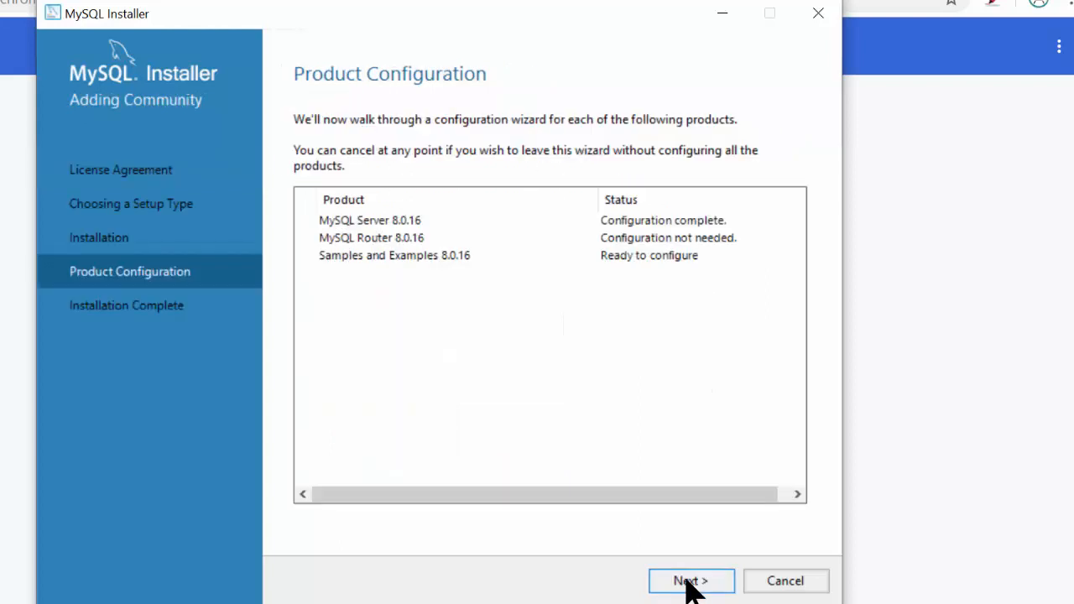
left_click(690, 583)
- Verify the root password, apply the Samples and Examples configuration, and untick Start MySQL Shell after Setup
left_click(451, 466)
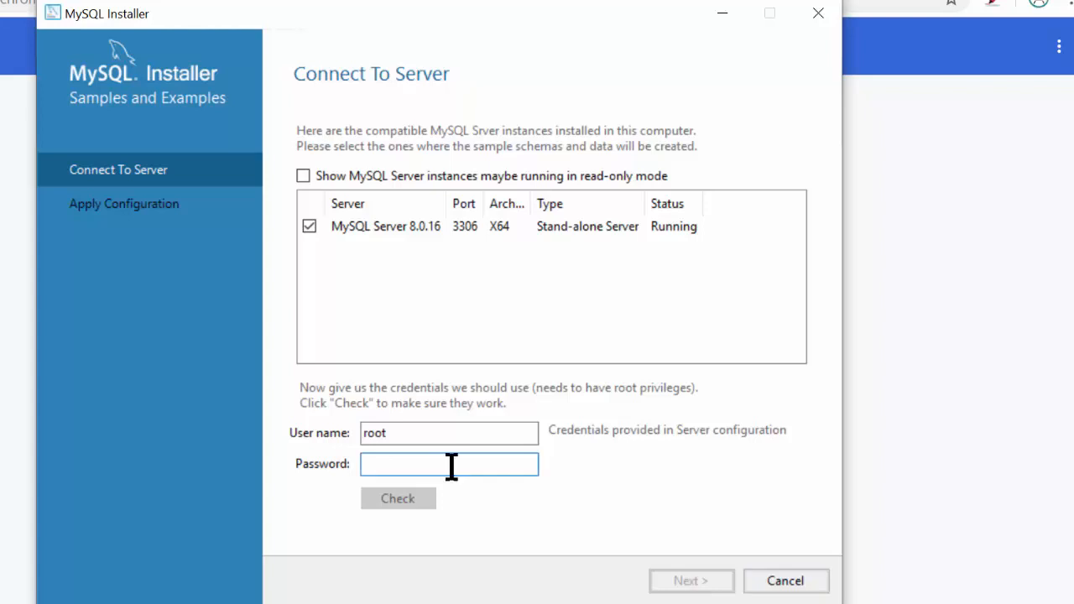
type("password")
left_click(419, 500)
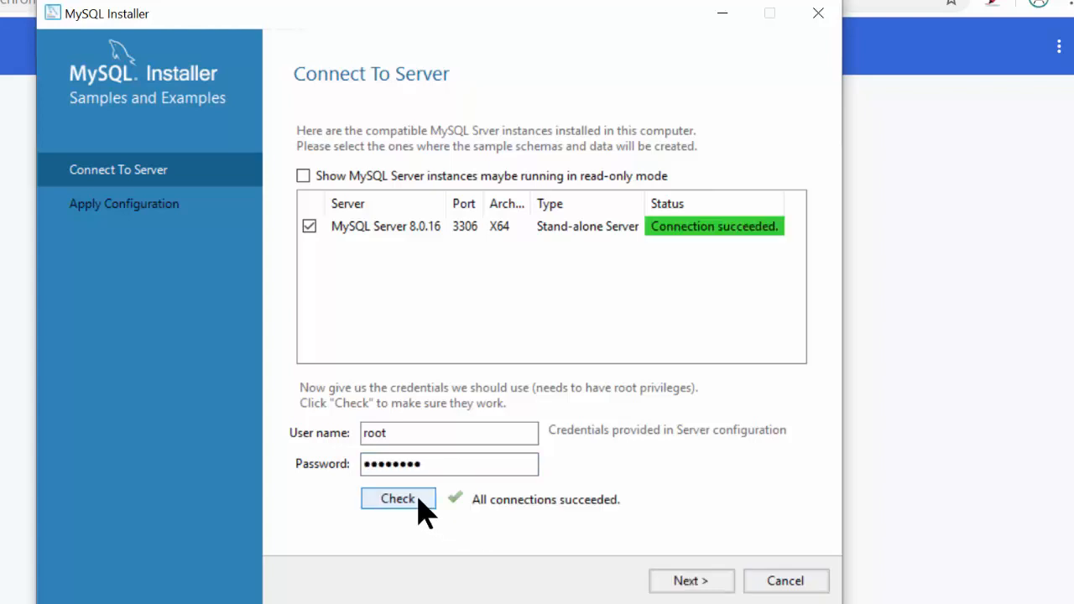
left_click(680, 584)
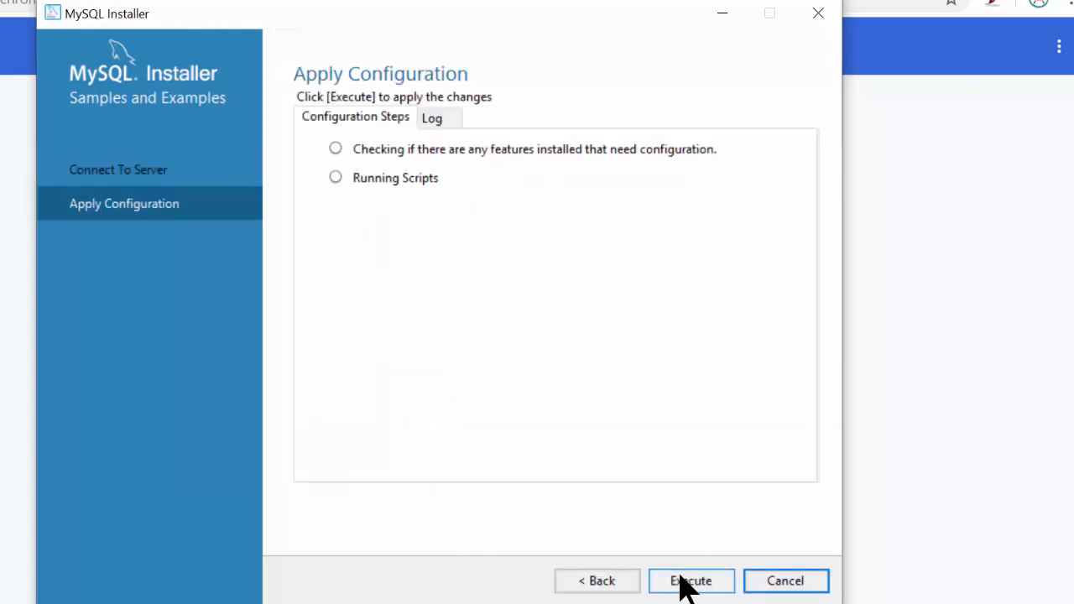
left_click(681, 579)
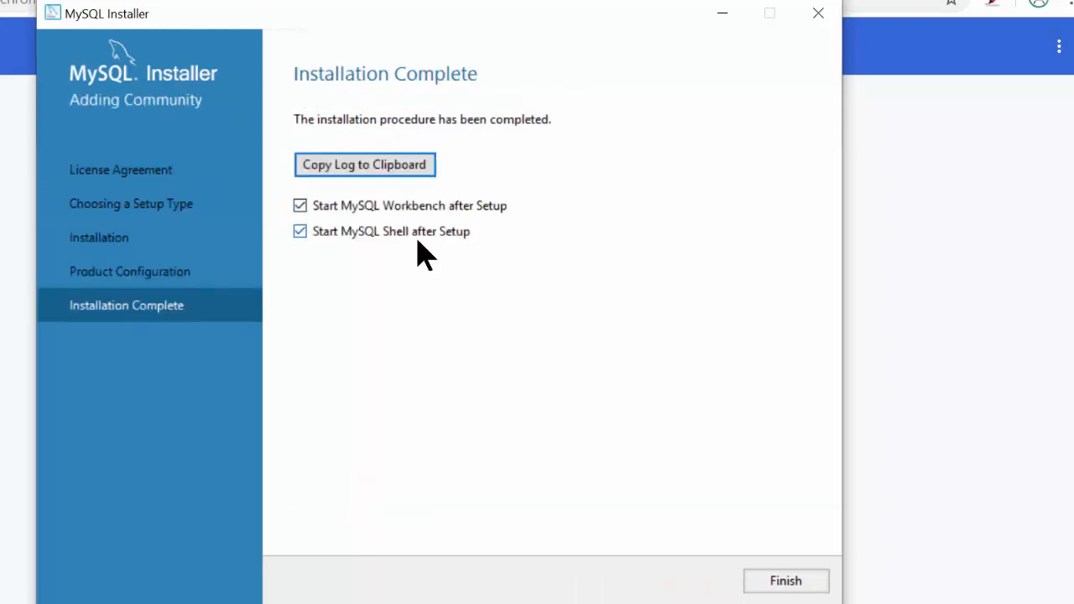
left_click(446, 241)
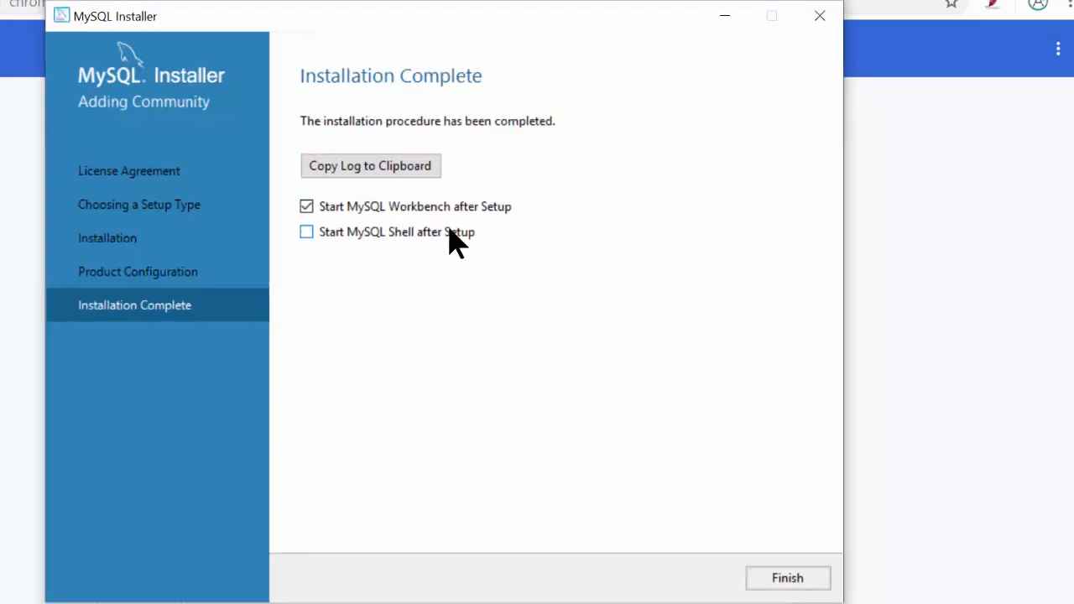
- Close the installer and connect Workbench to 127.0.0.1:3306 with the new user as username
left_click(787, 577)
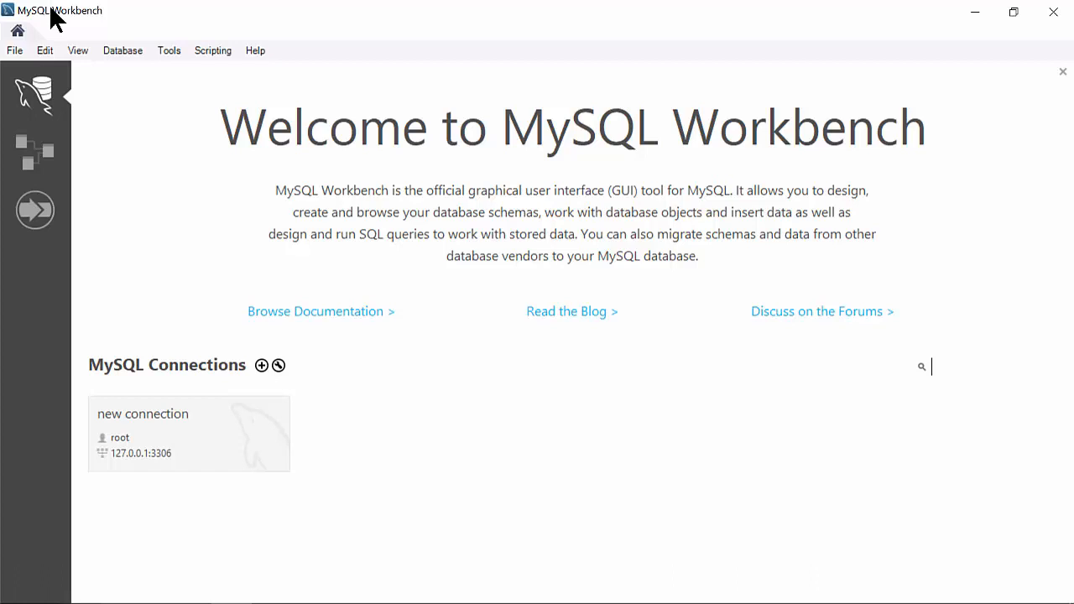
left_click(128, 52)
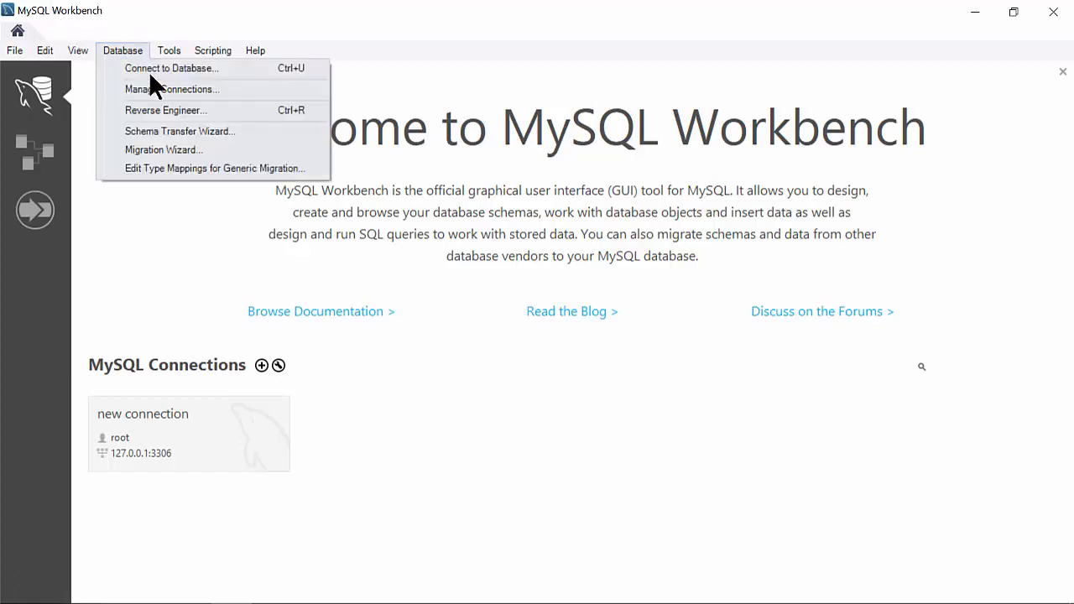
left_click(154, 70)
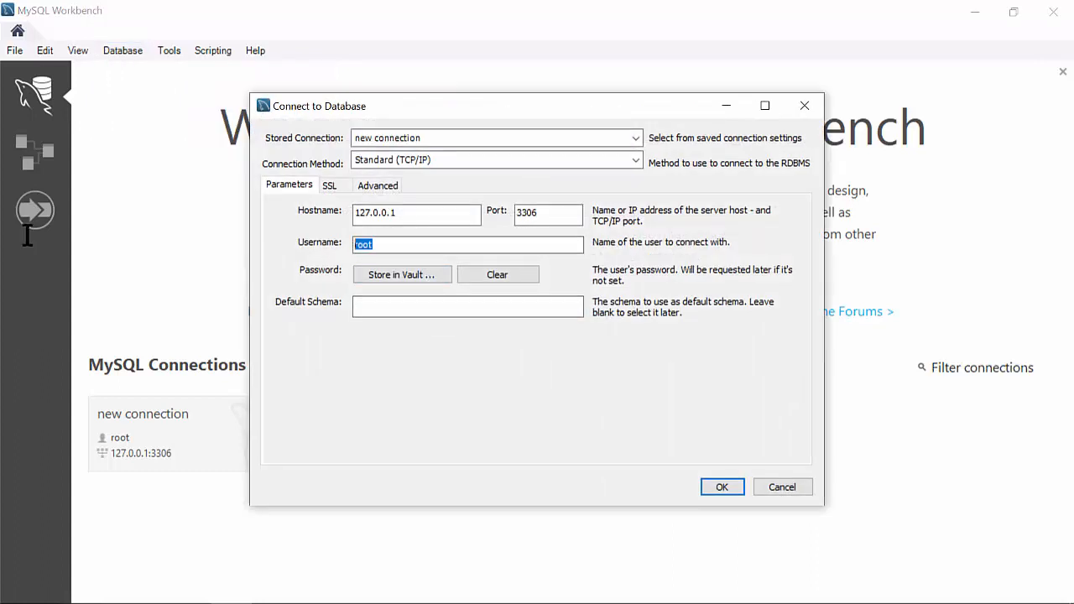
type("ajaytech")
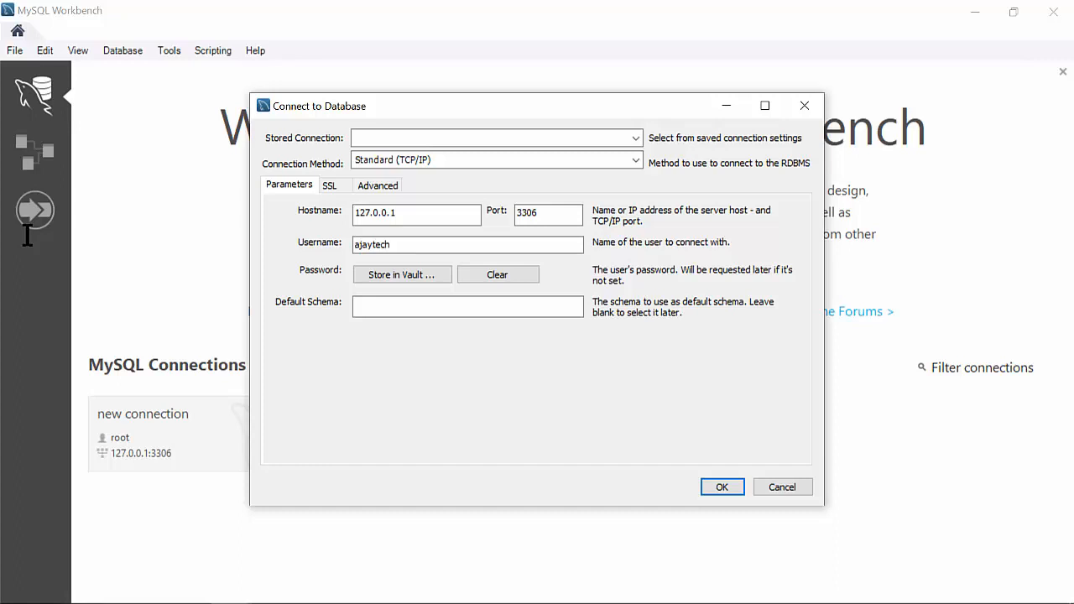
left_click(717, 485)
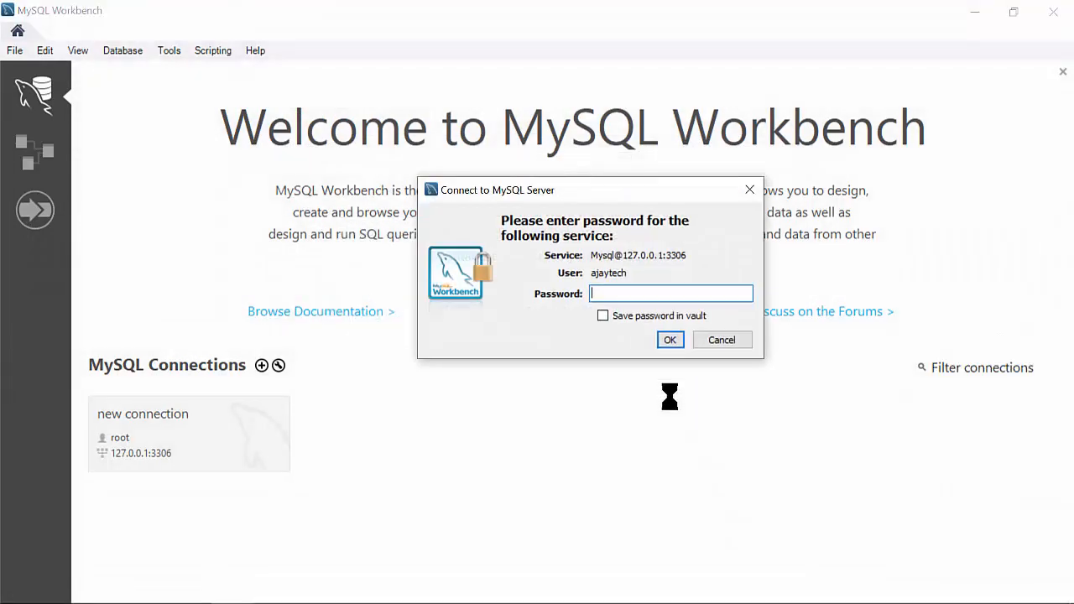
- Log in with the password, then expand world's Tables in the Navigator and select country
left_click(672, 339)
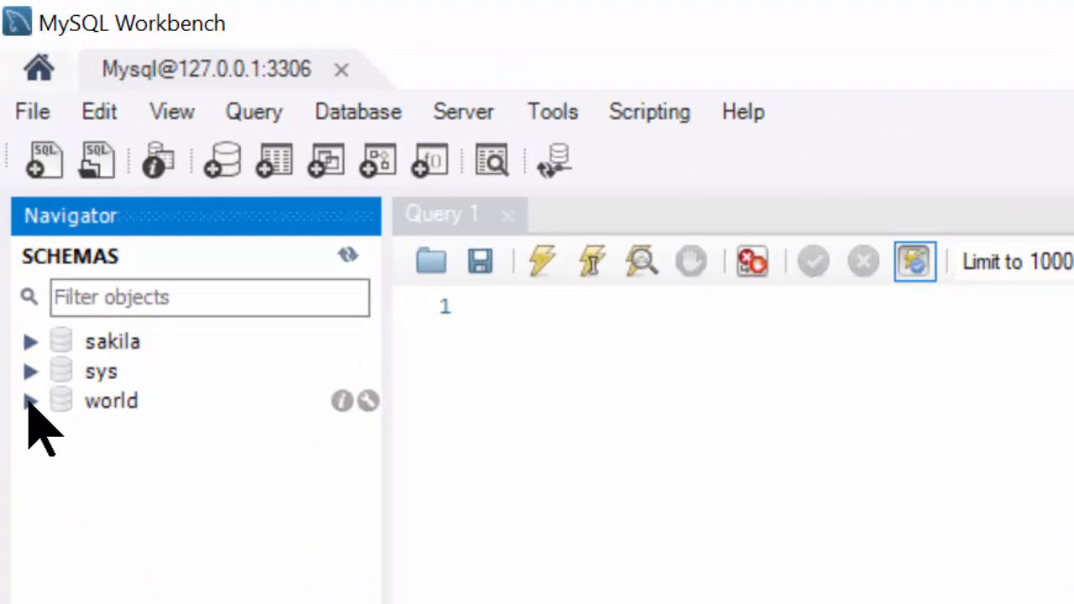
left_click(30, 402)
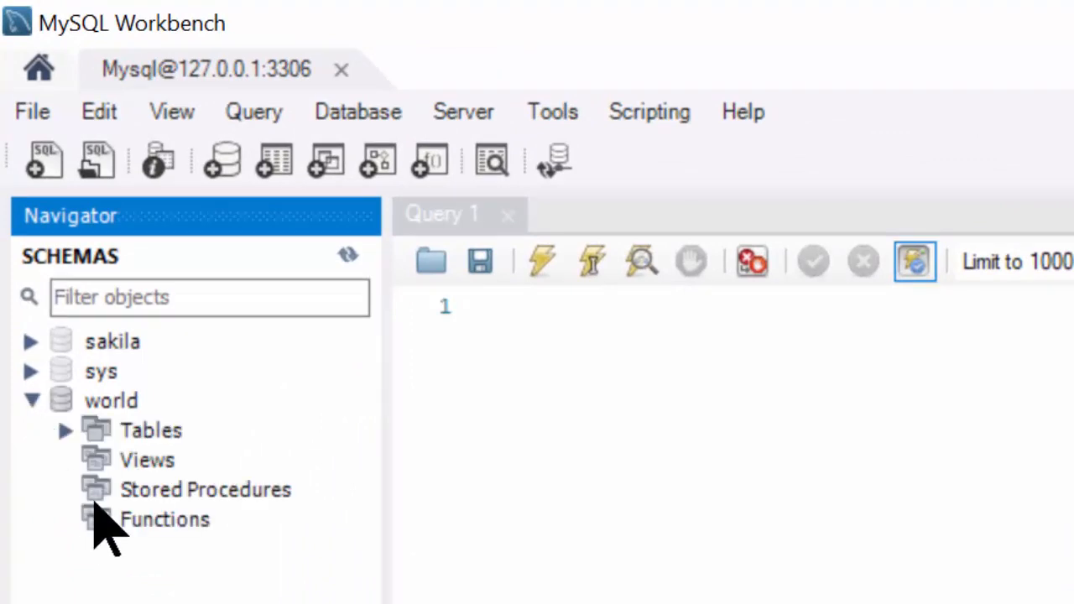
left_click(100, 398)
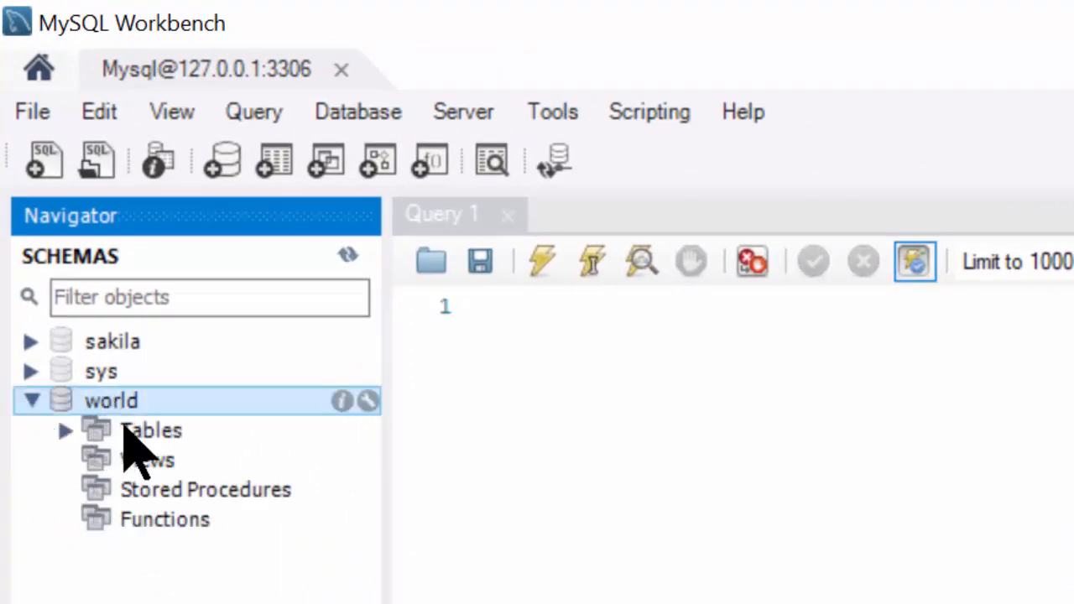
left_click(62, 432)
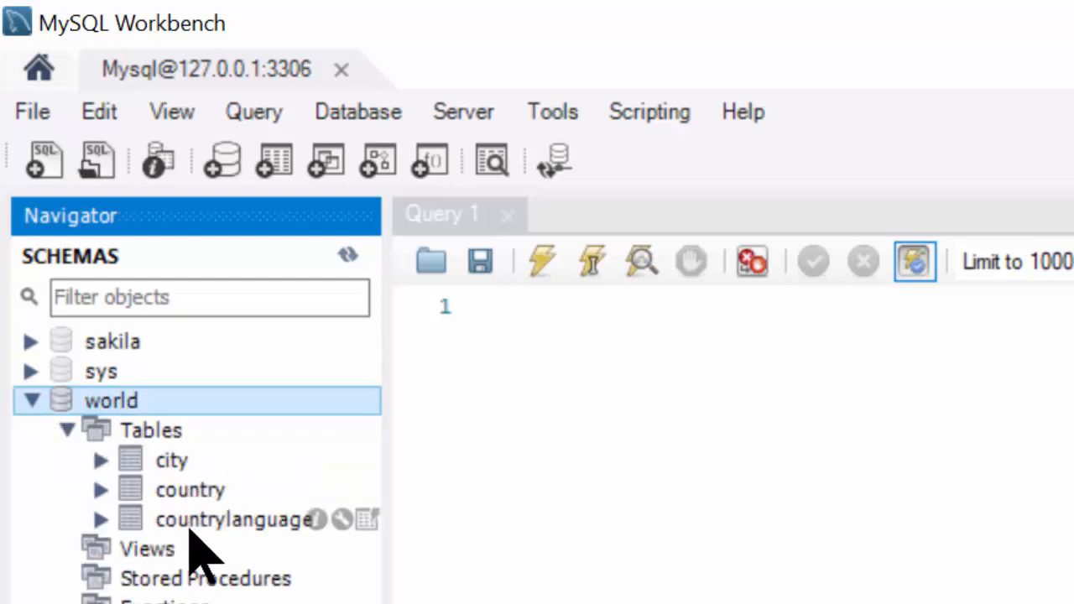
left_click(235, 491)
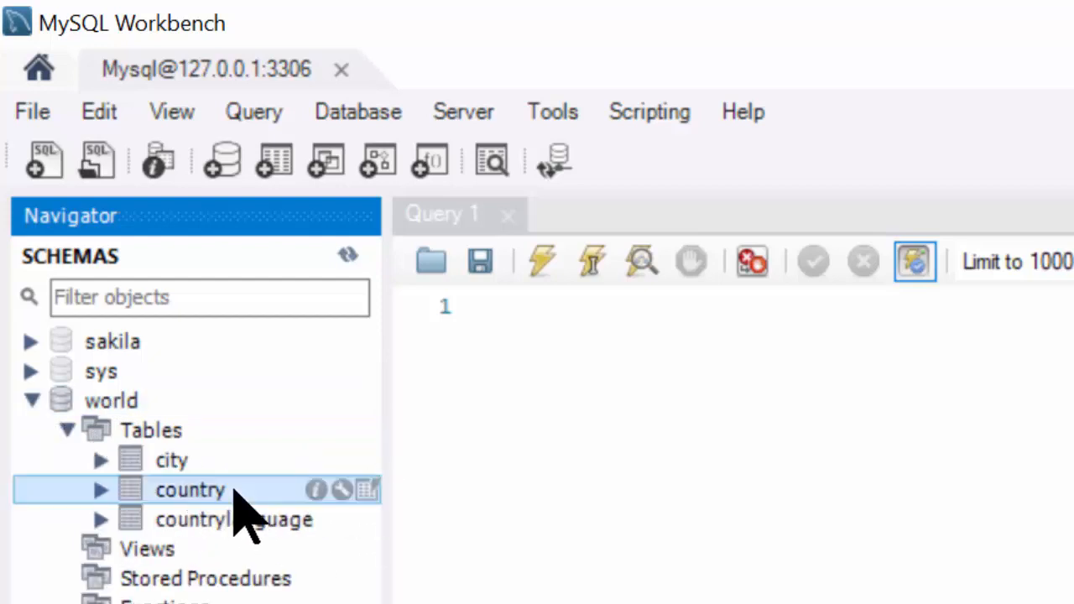
mouse_move(362, 490)
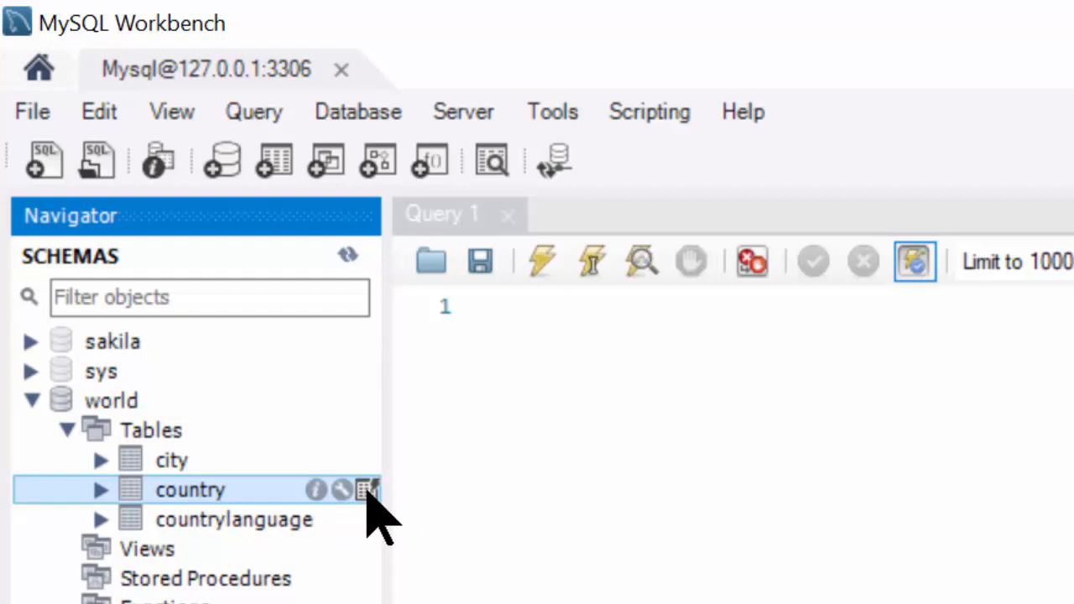
- Open and execute SELECT * FROM world.country; to list the country rows
left_click(366, 489)
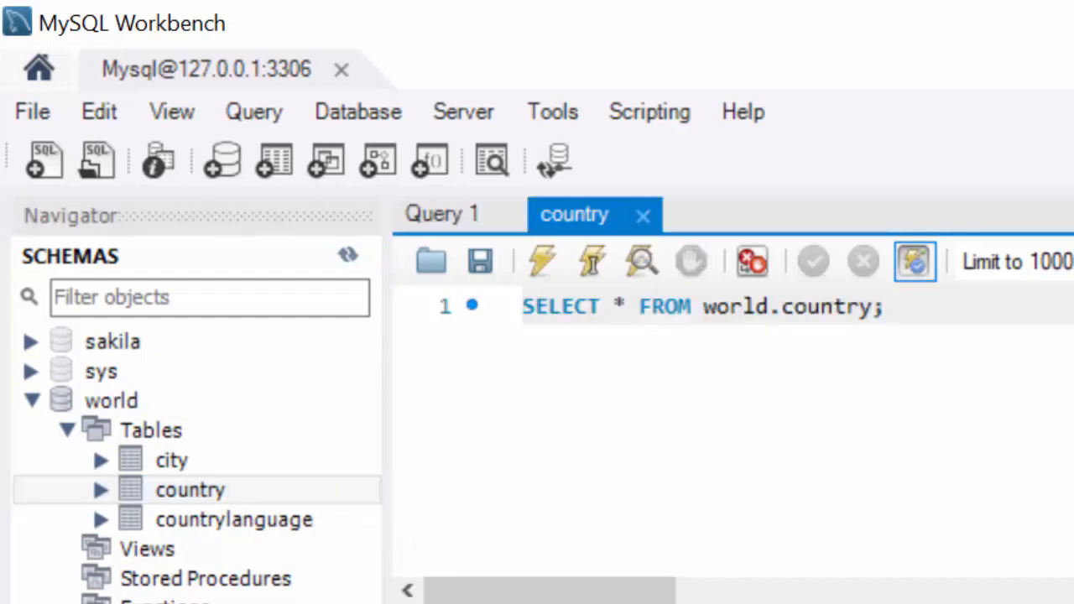
left_click_drag(918, 327, 386, 277)
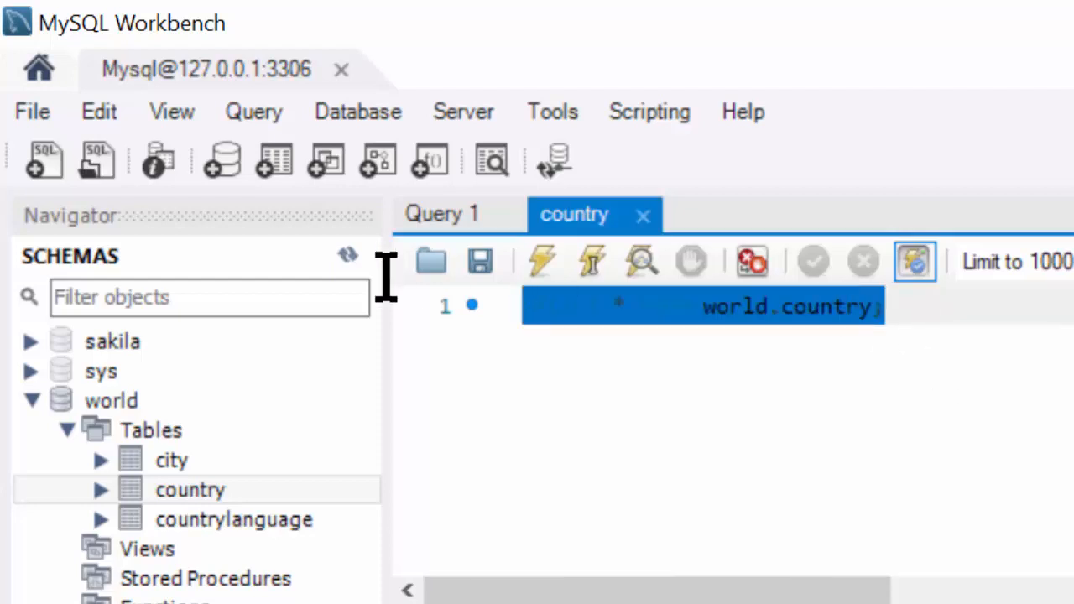
left_click(889, 308)
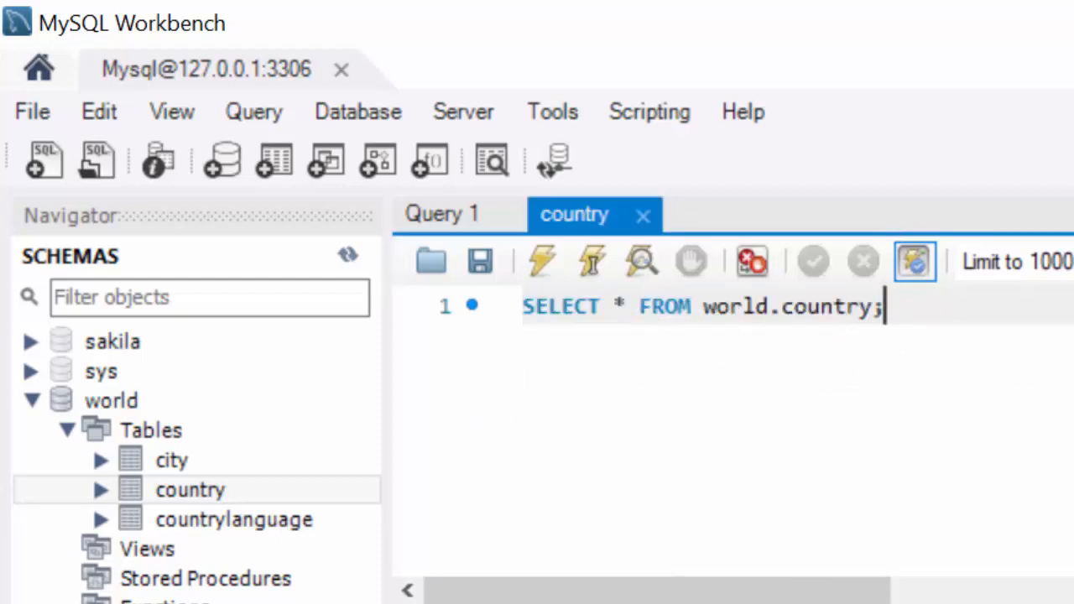
key("ctrl+Return")
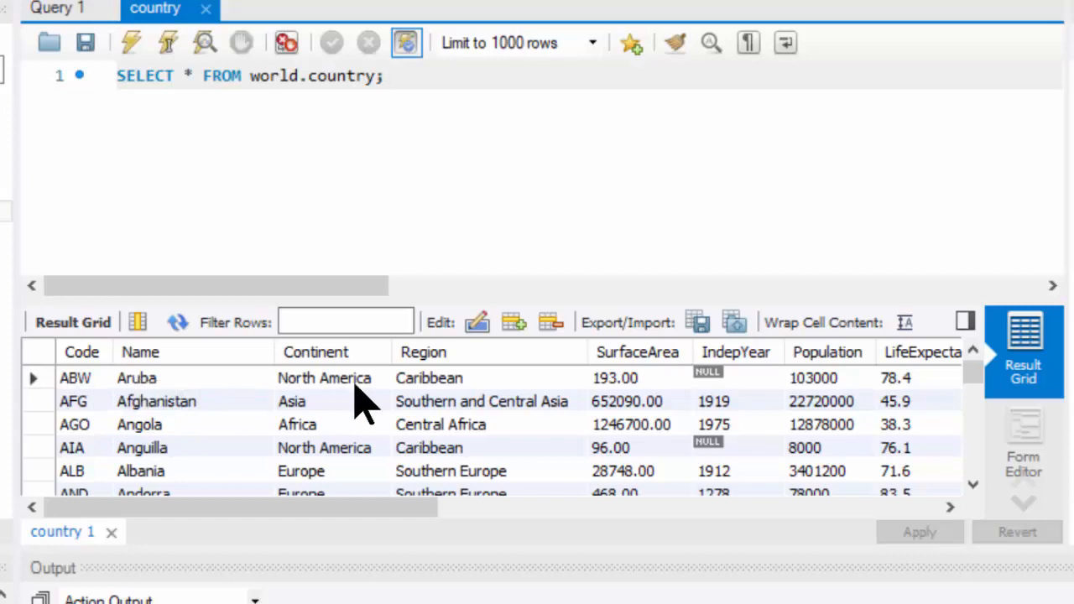
left_click(493, 410)
left_click(503, 98)
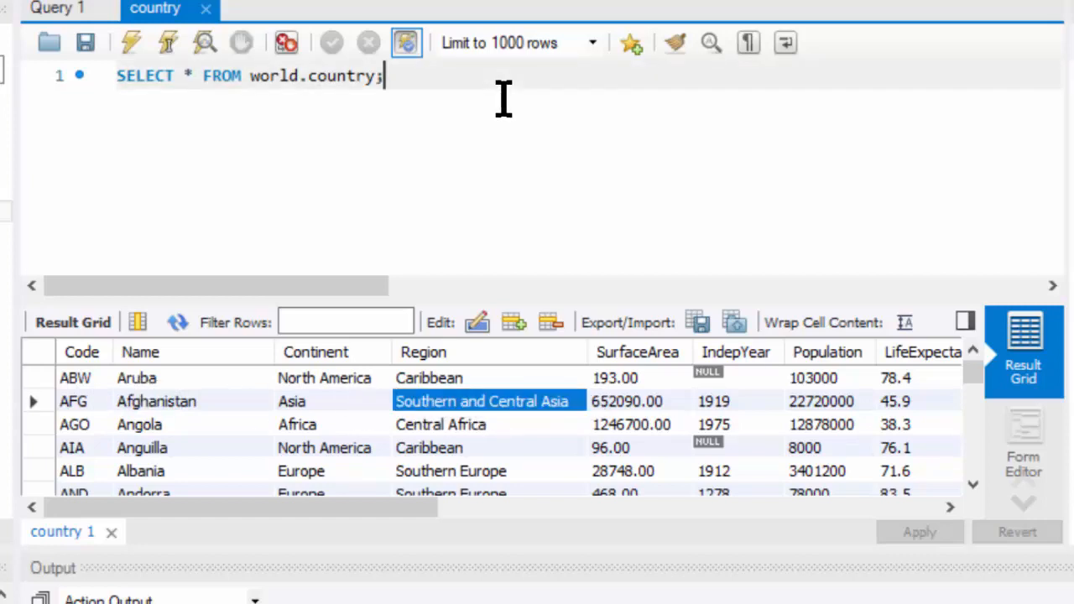